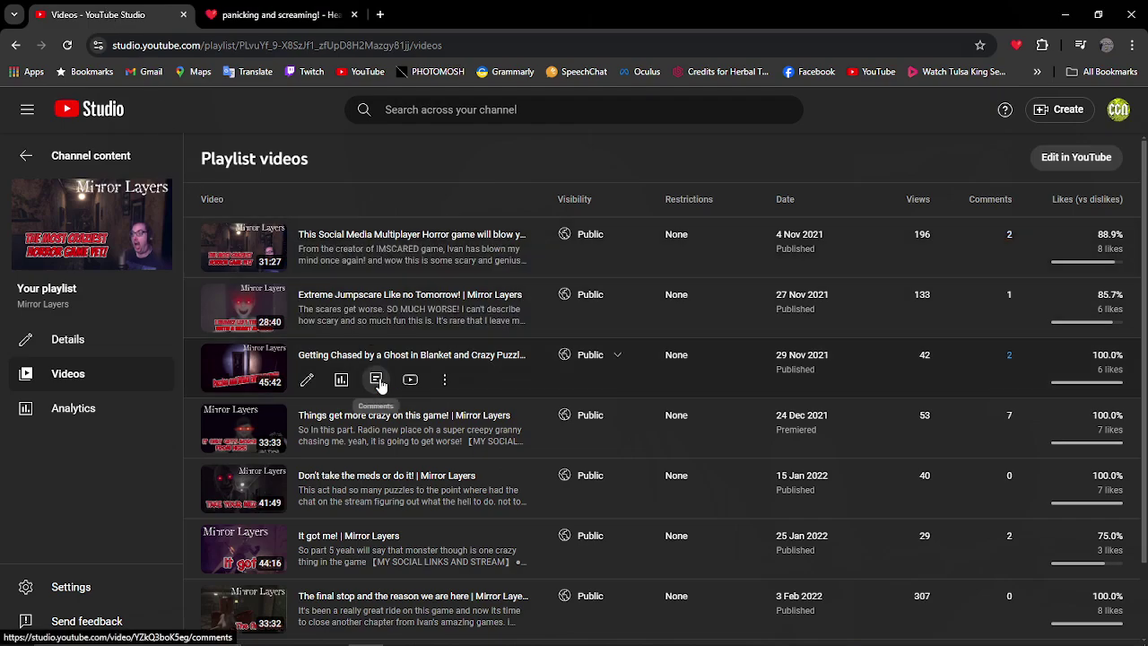
Scroll through the seven Mirror Layers playlist videos, then bring the Heartbeat moments tab forward.
scroll(376, 394, "down", 1)
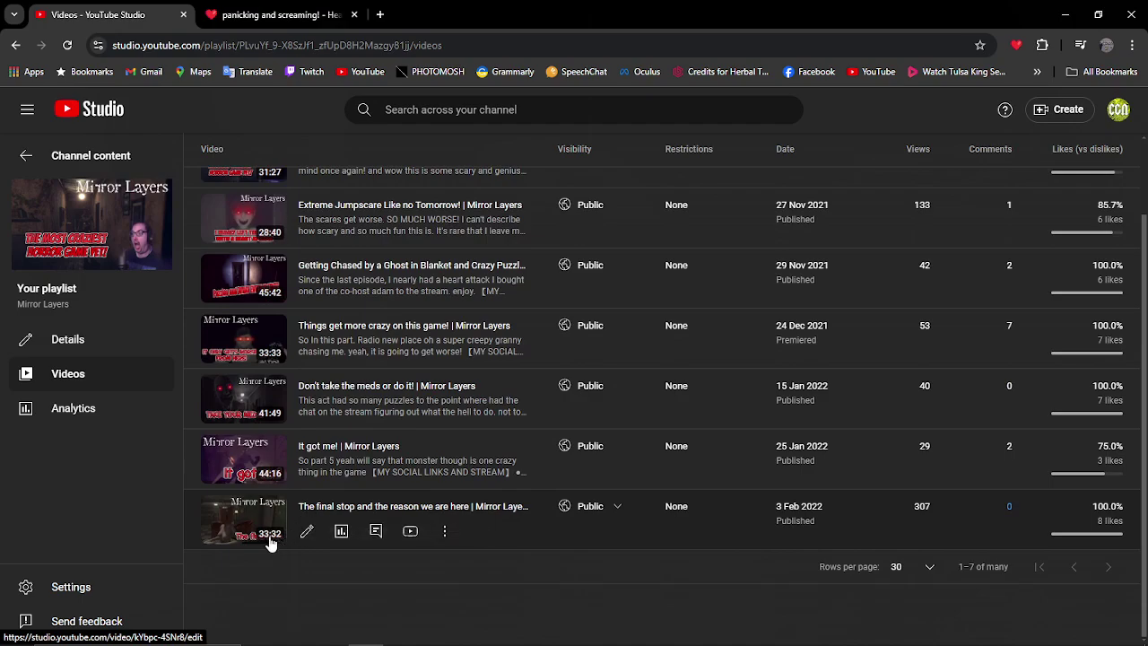
scroll(265, 467, "up", 1)
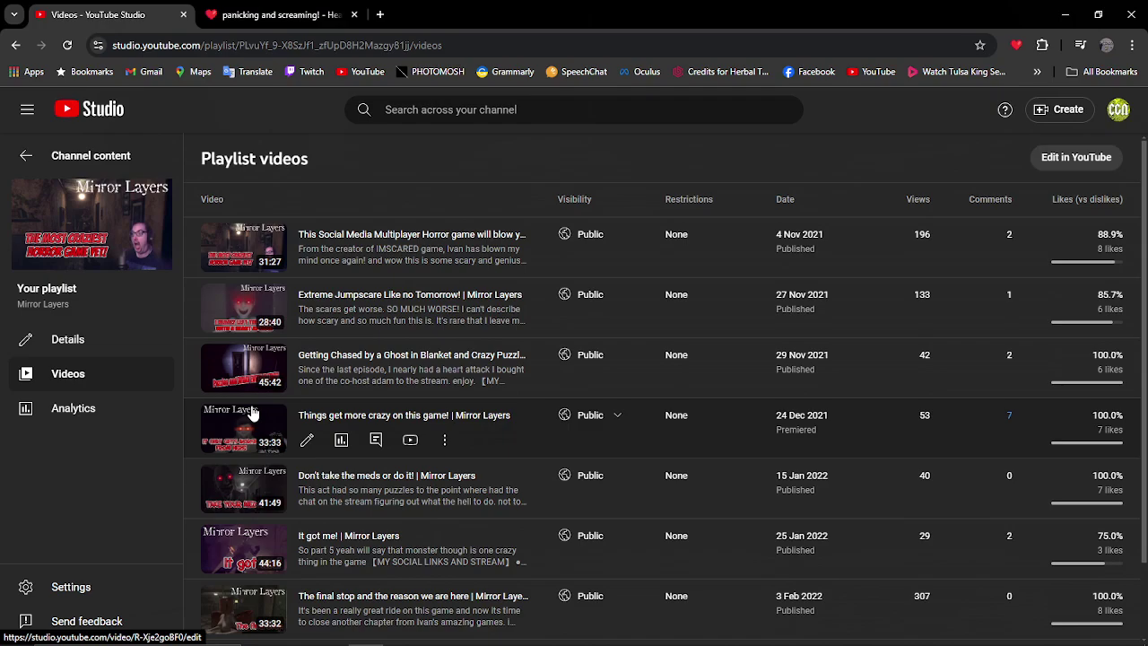
key("ctrl+Tab")
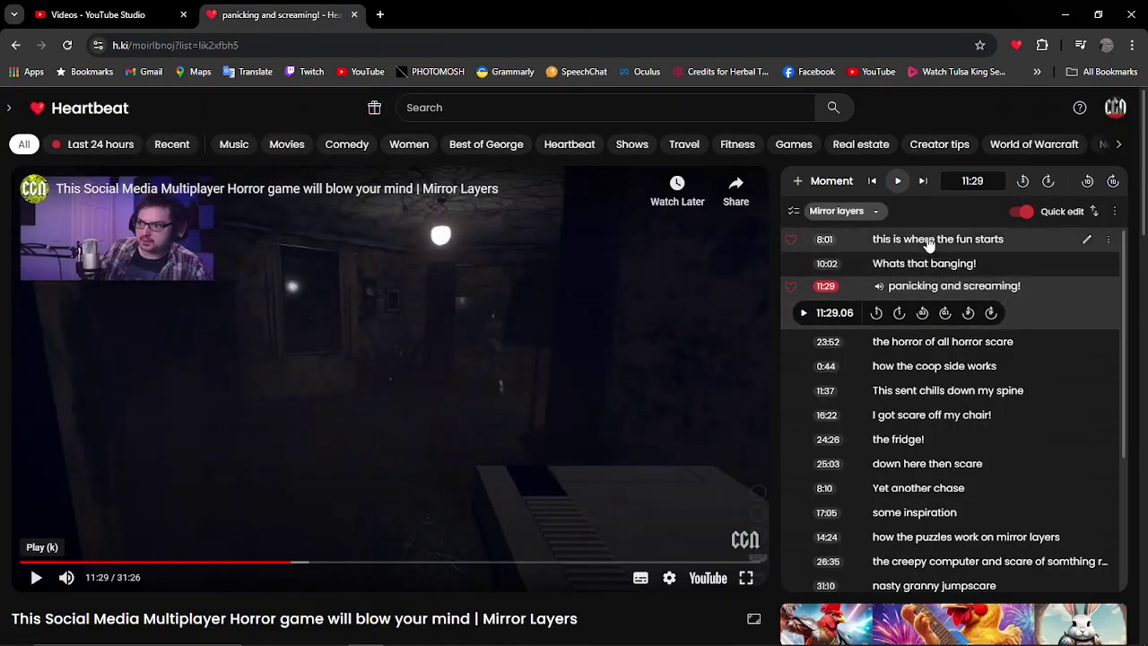
key("ctrl+Tab")
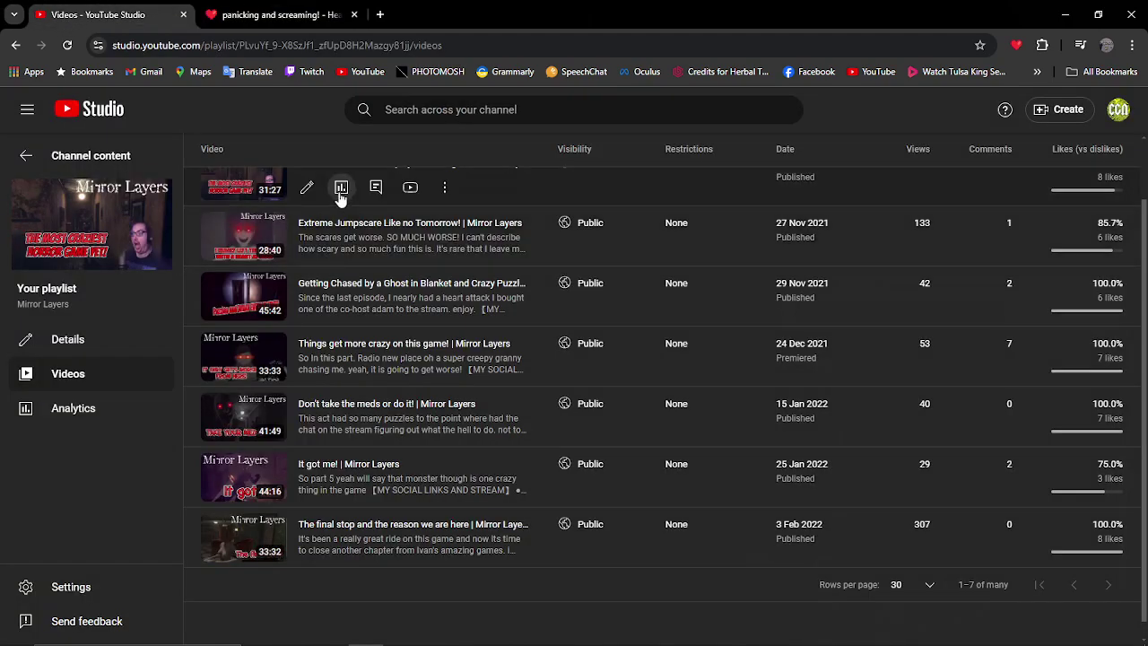
scroll(341, 187, "up", 2)
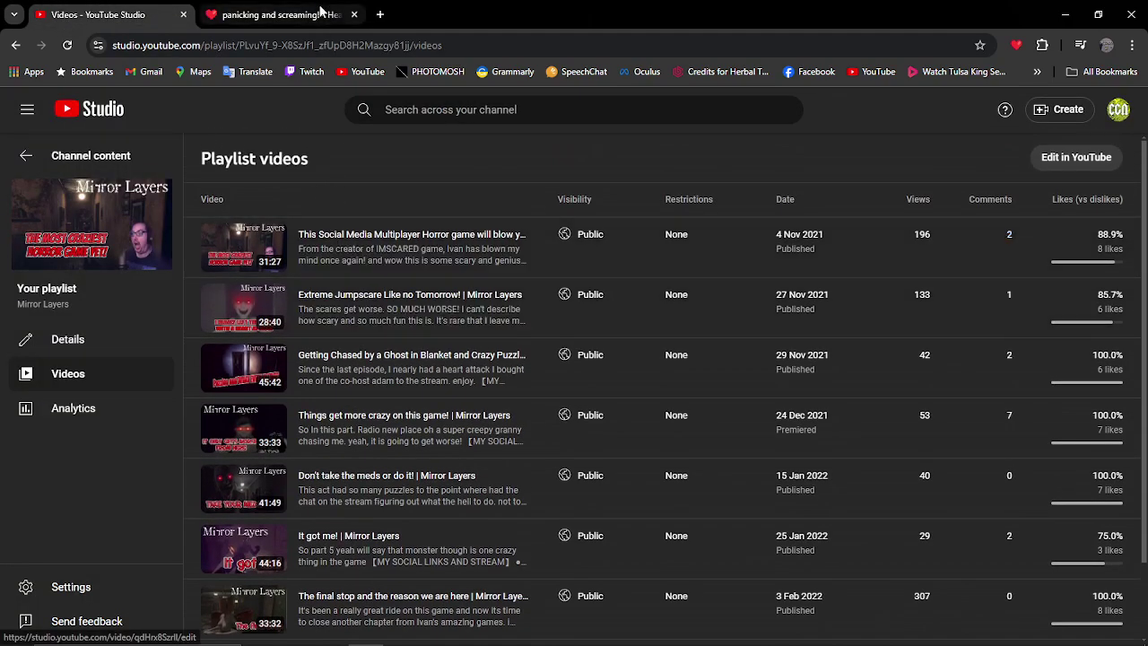
left_click(284, 15)
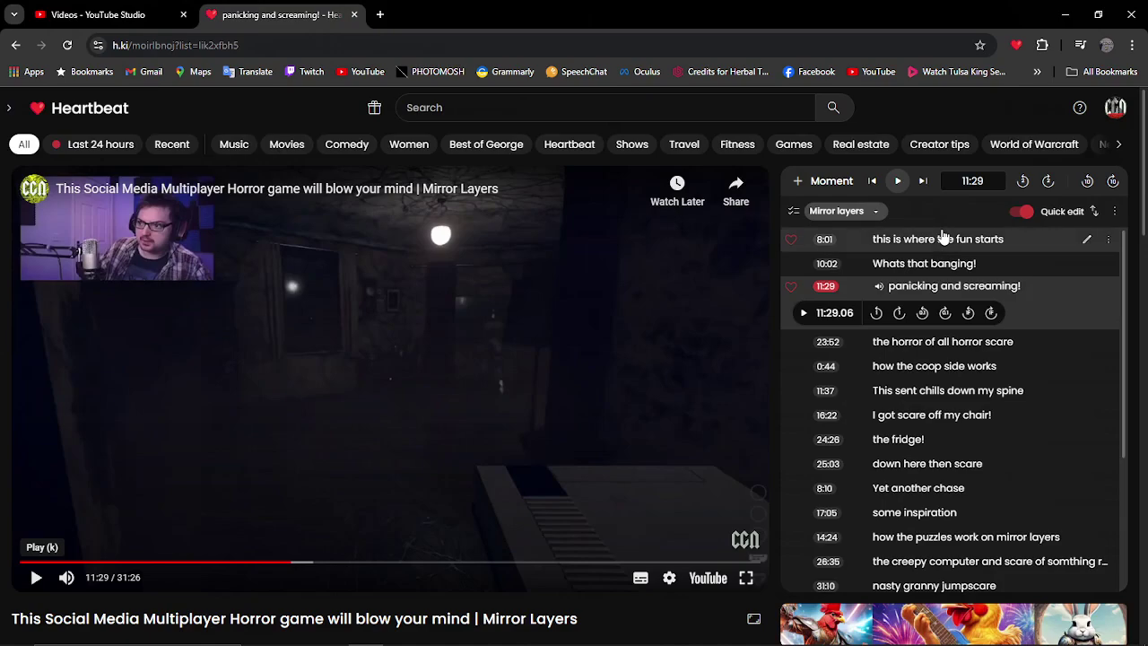
Play the 8:01 'this is where the fun starts' moment and pause it.
left_click(942, 238)
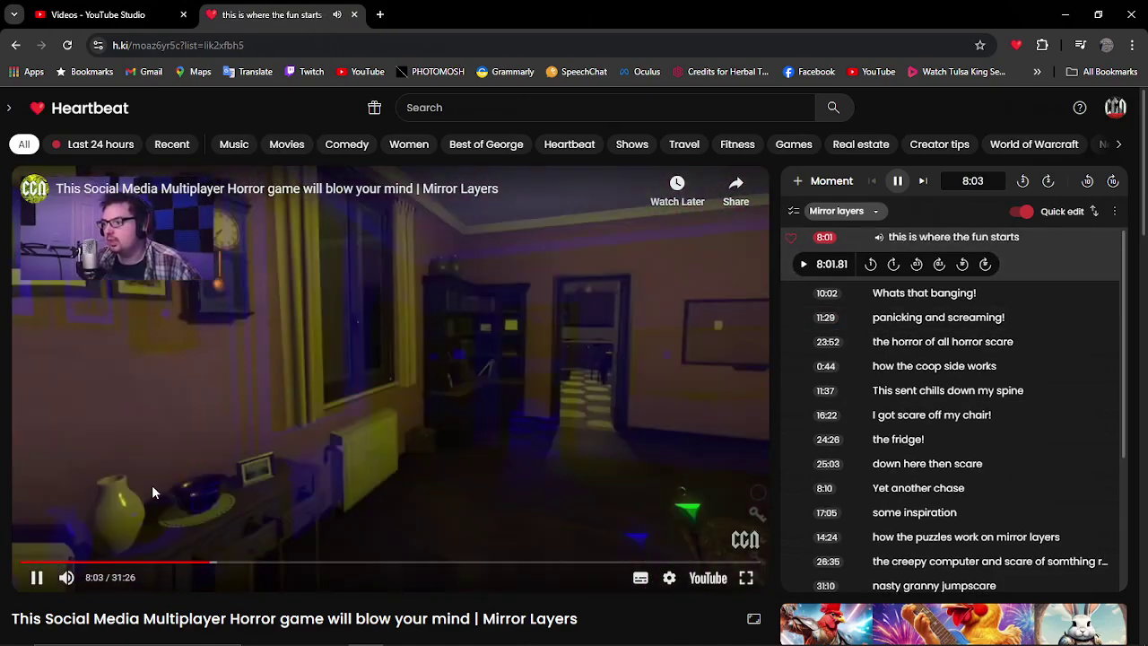
left_click(36, 579)
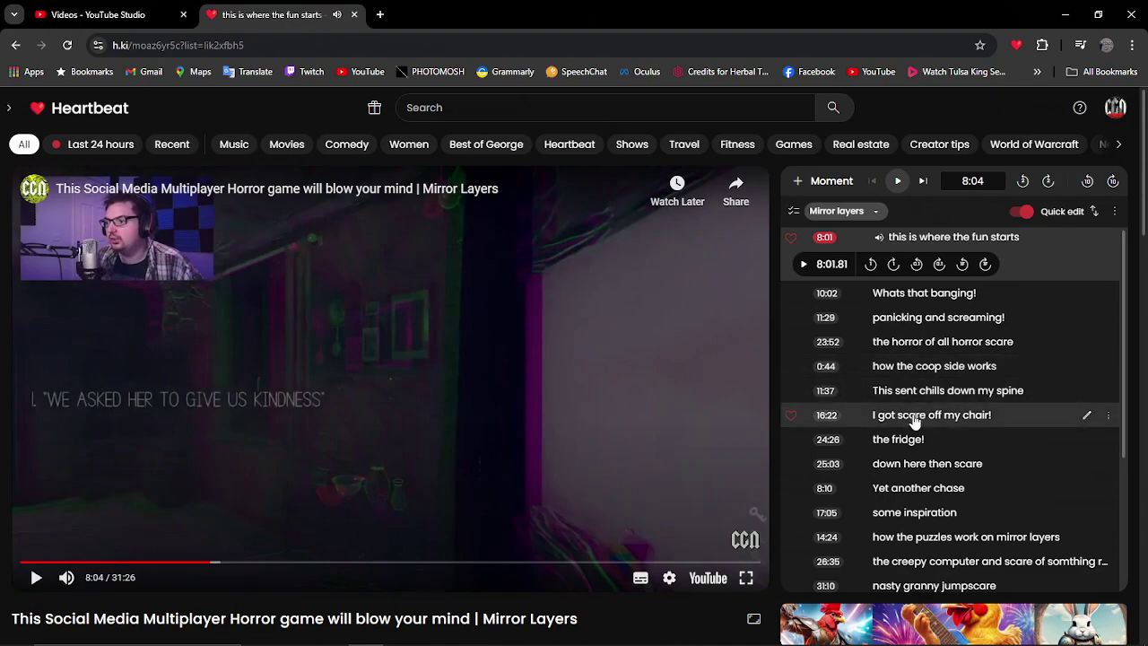
key("ctrl+Tab")
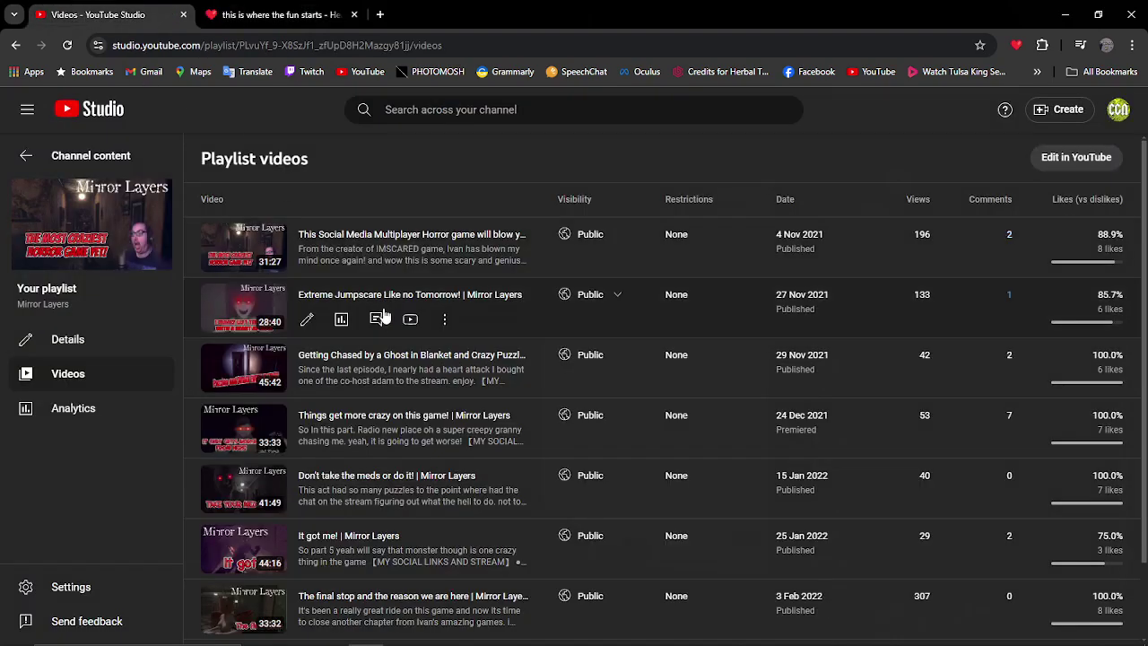
left_click(278, 14)
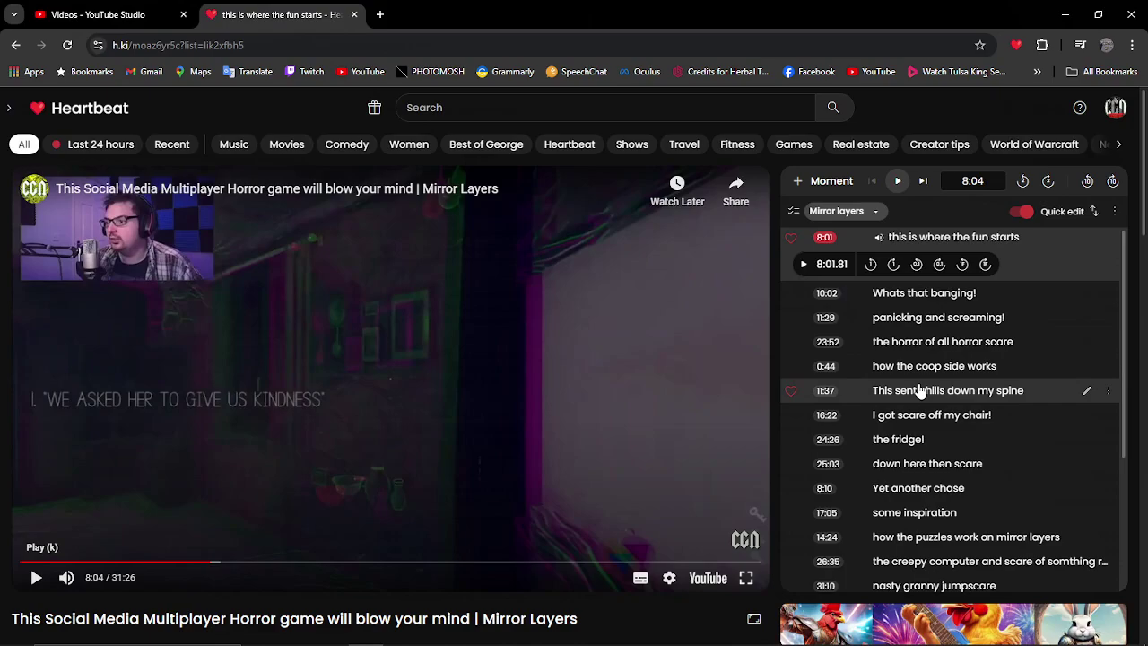
Play the 16:22 'I got scare off my chair!' moment unmuted, pause at 16:29, and edit its title.
left_click(907, 417)
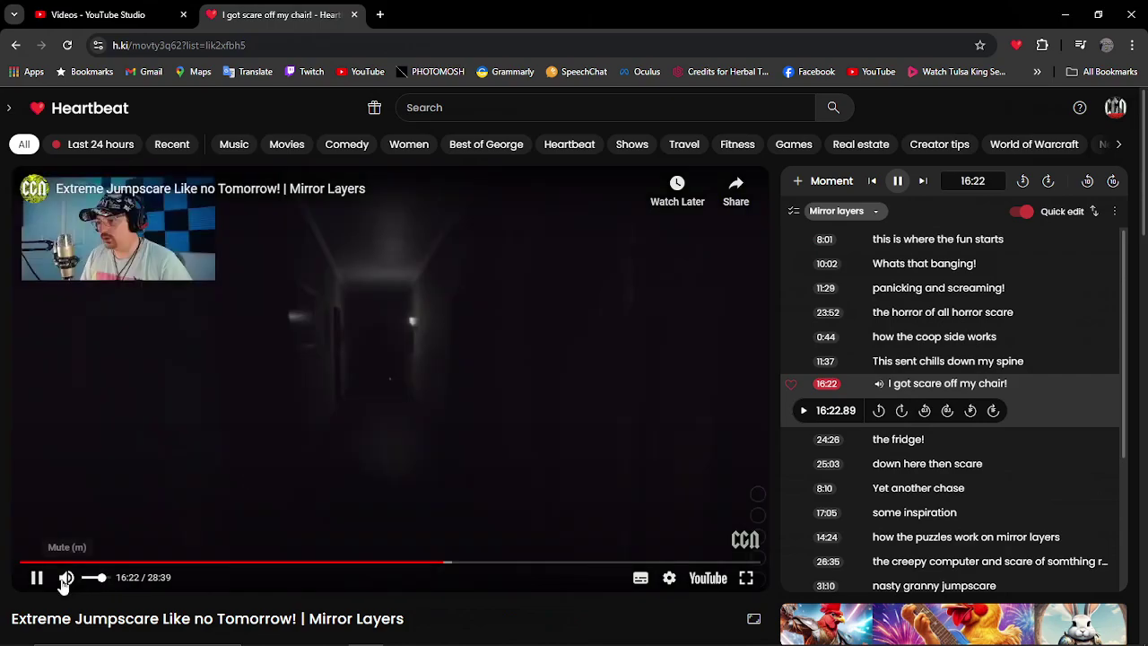
left_click(65, 576)
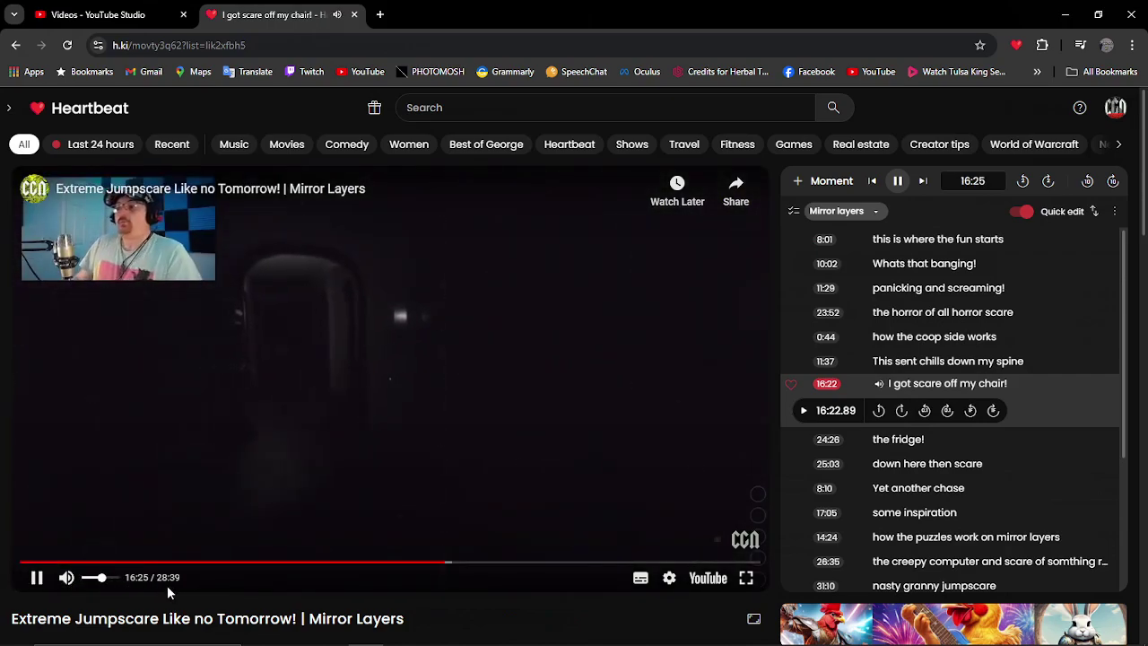
left_click(451, 467)
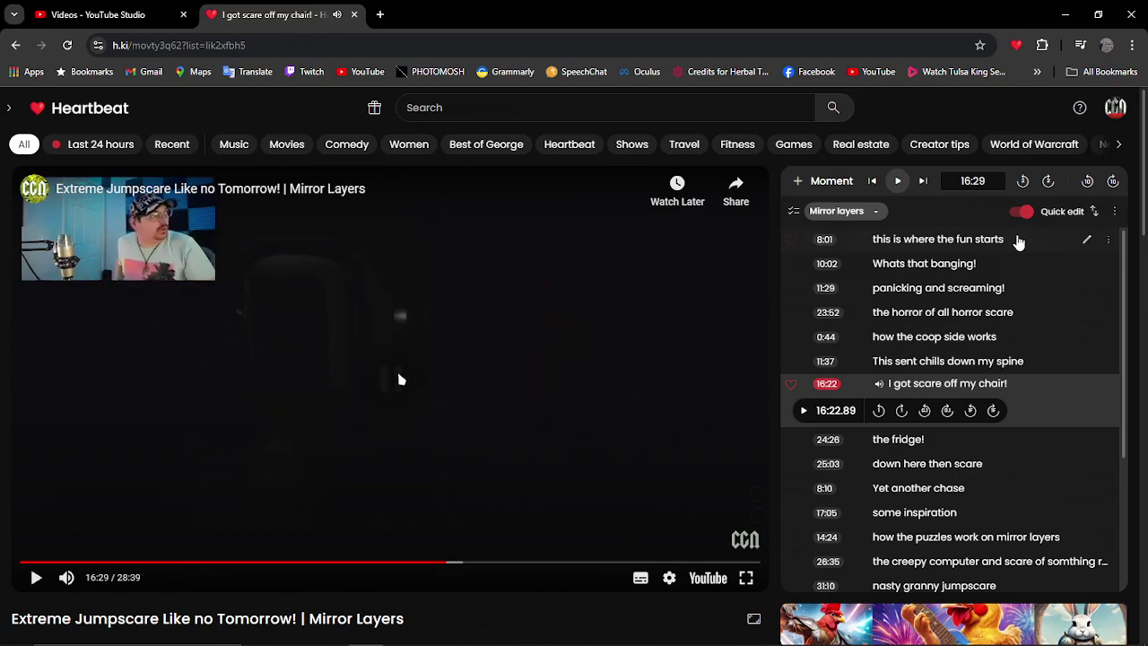
left_click(1054, 410)
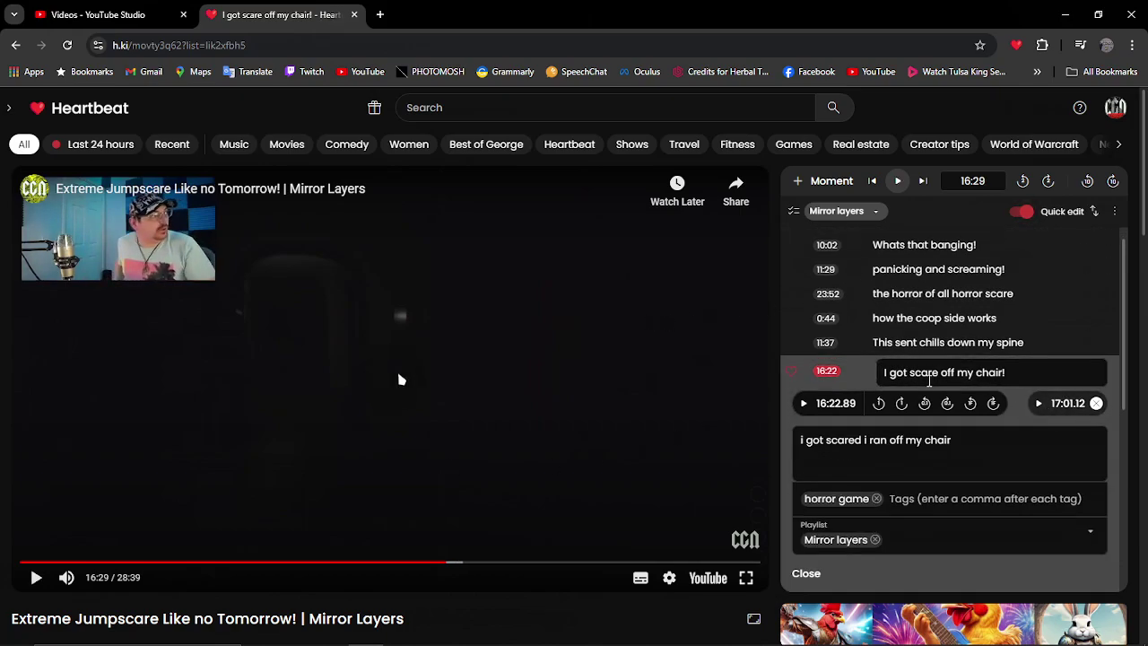
left_click(927, 379)
Replay the scare moment from 16:22.89, then jump to the 26:35 creepy computer moment.
scroll(902, 482, "down", 2)
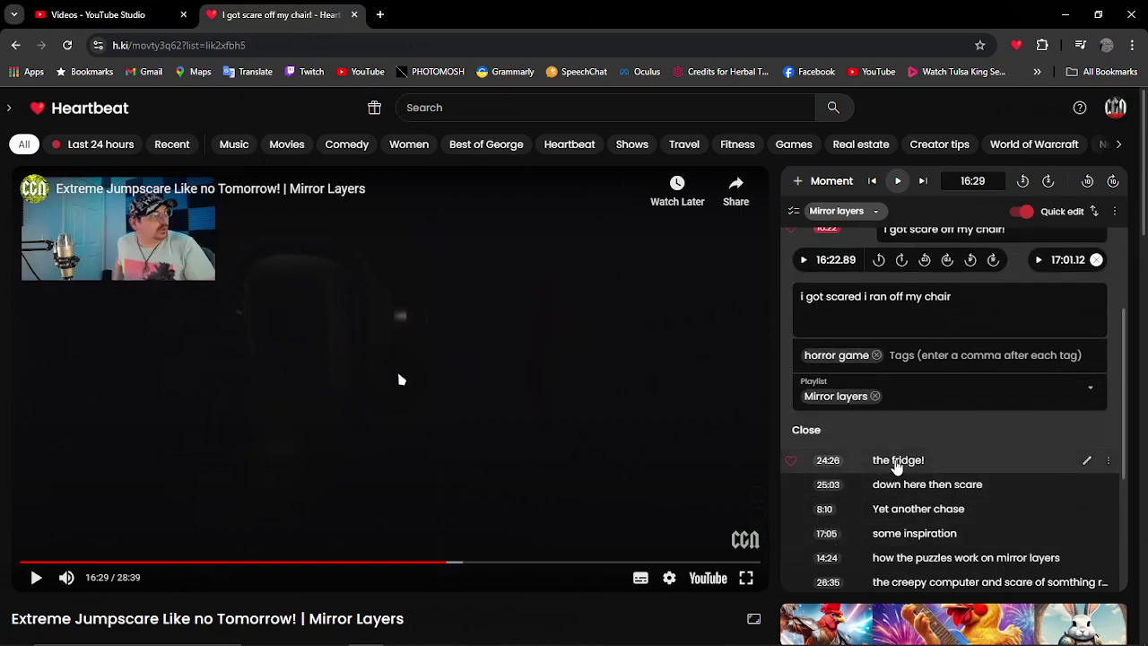
scroll(905, 295, "up", 1)
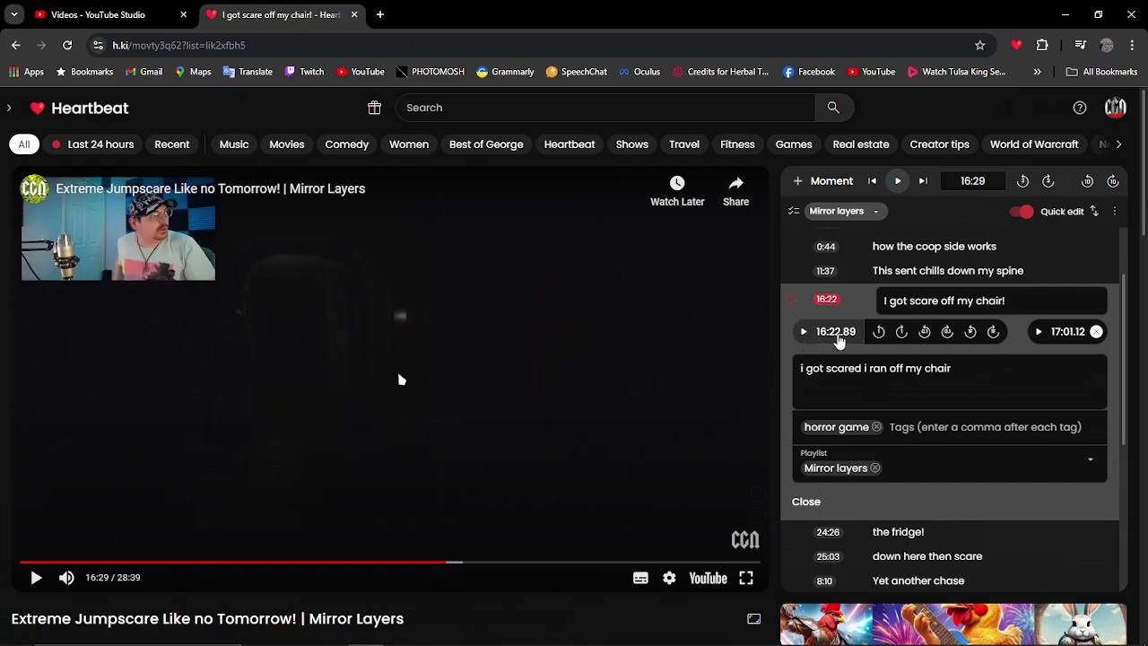
left_click(368, 499)
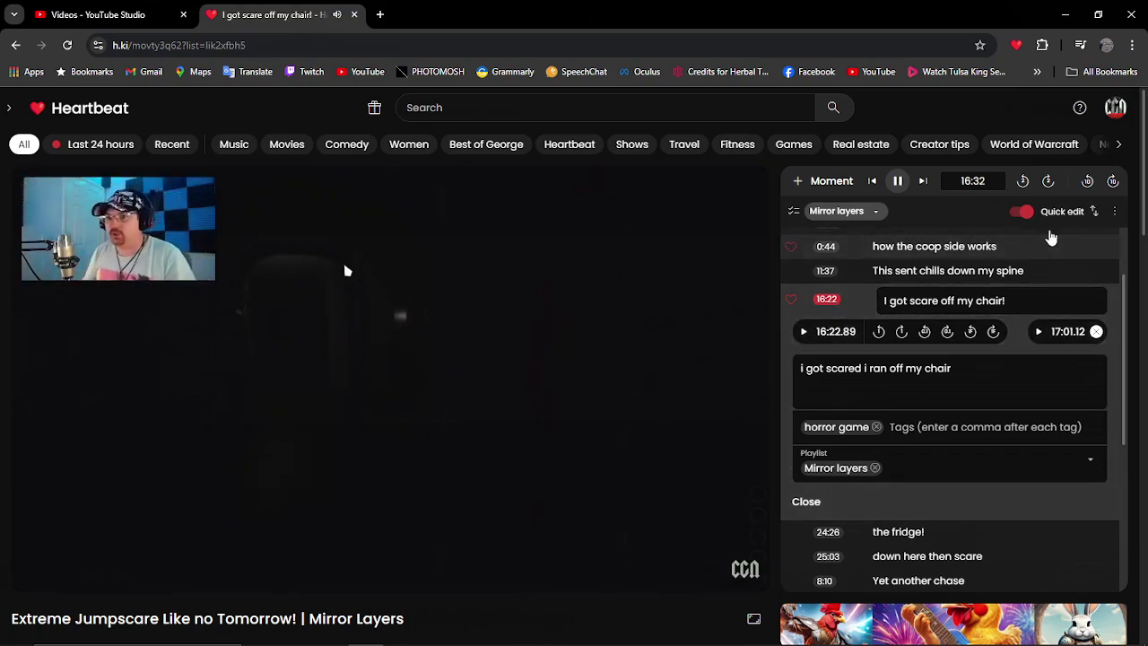
left_click(456, 561)
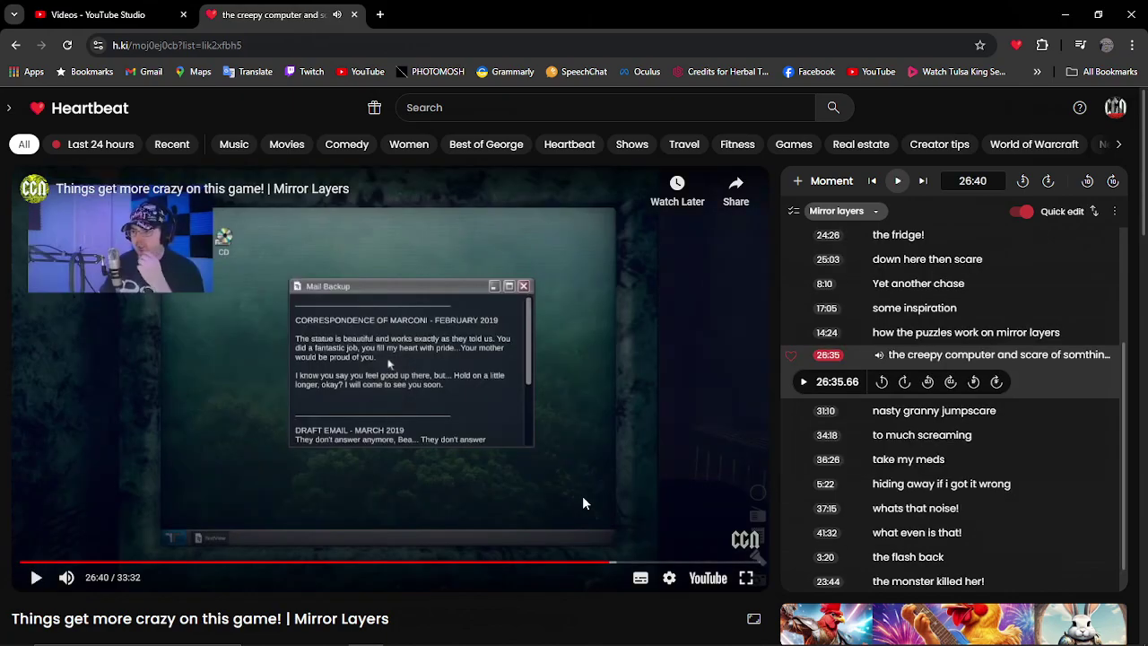
View and close the creepy computer moment's details, then play the 31:10, 34:18 and 36:26 moments.
left_click(1086, 356)
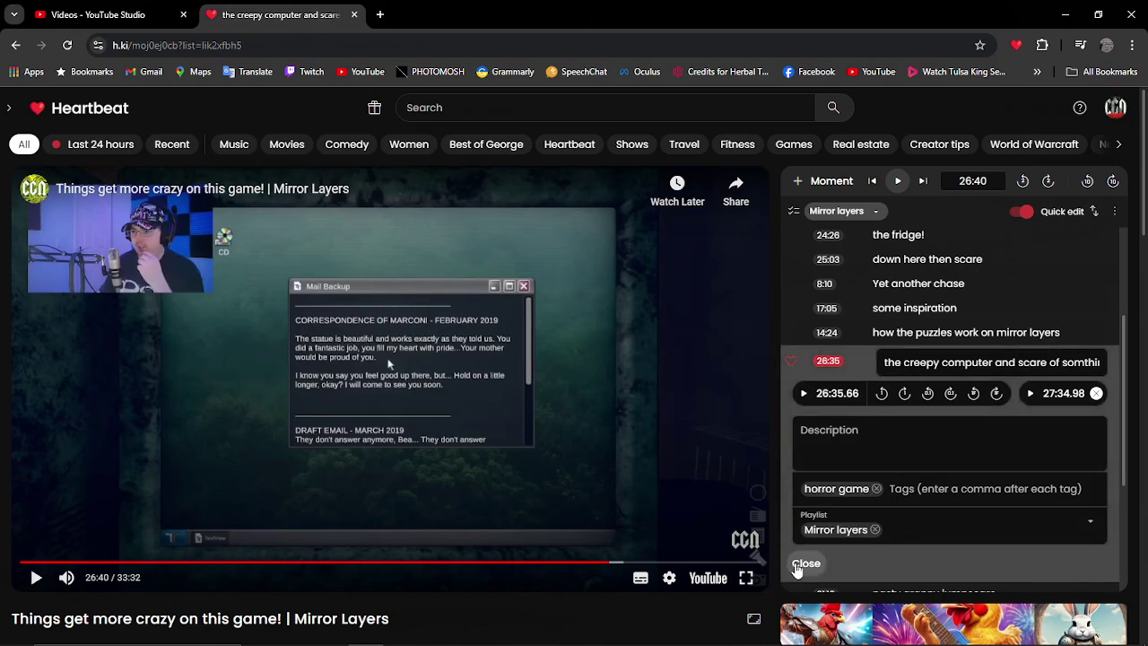
left_click(805, 563)
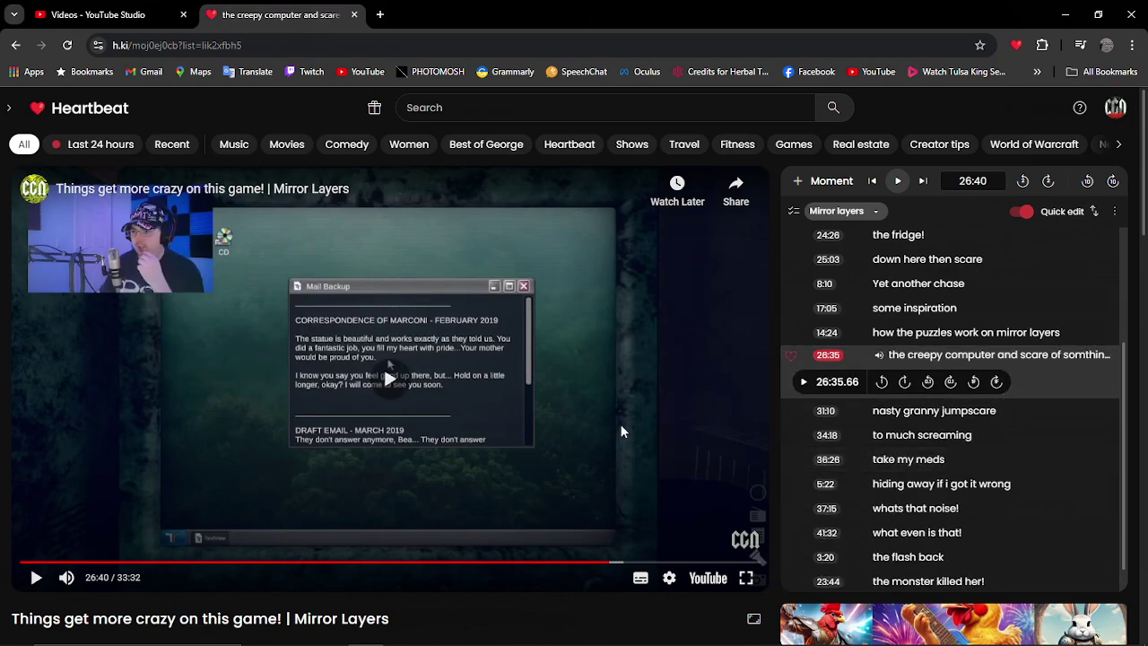
left_click(917, 410)
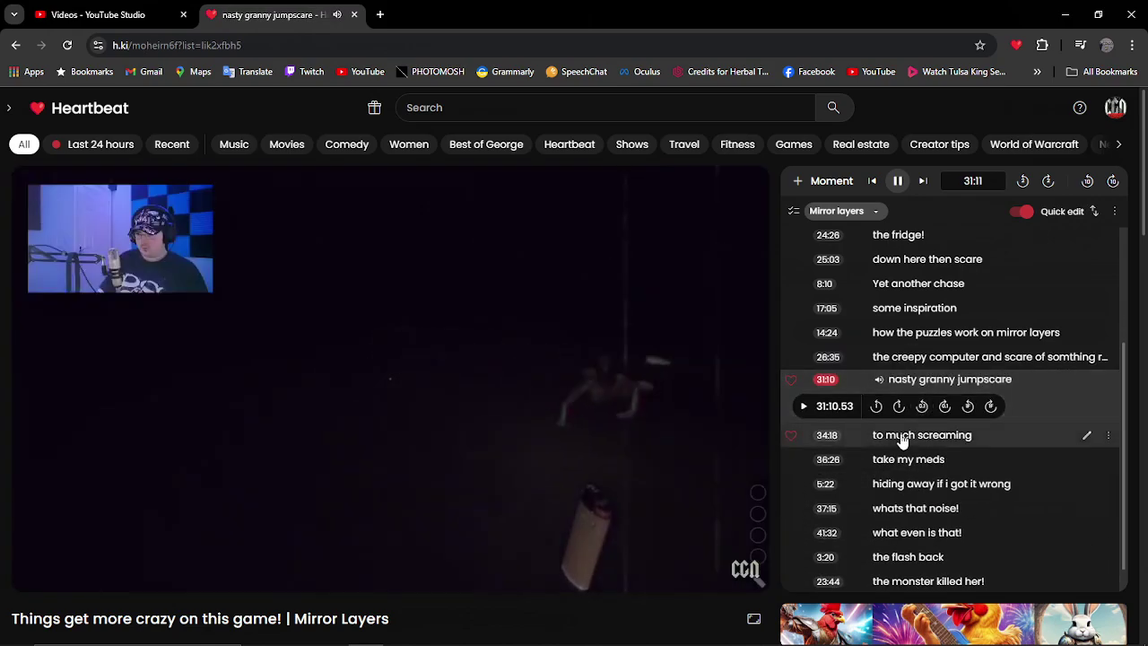
left_click(902, 436)
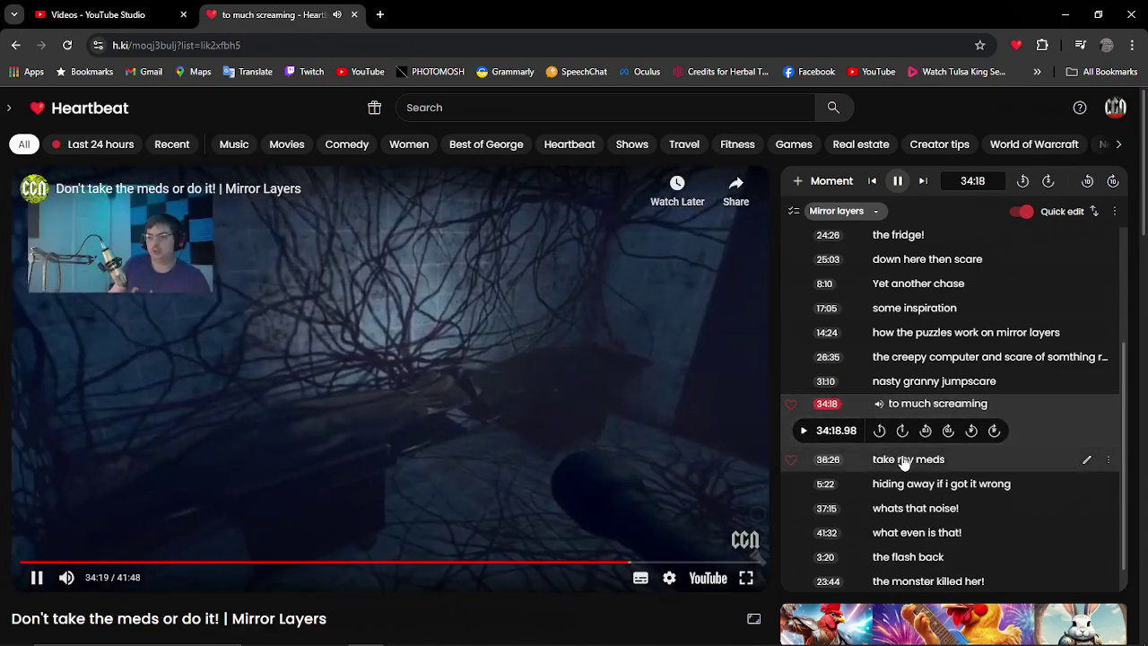
left_click(904, 459)
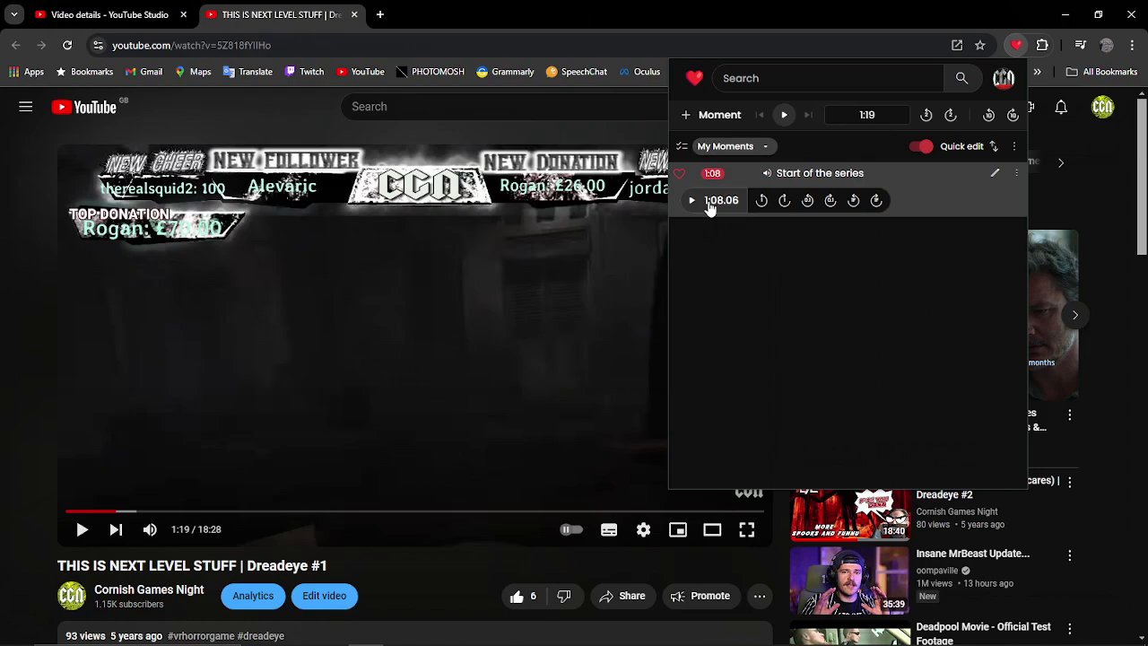
Browse the My Moments collections list and close it without creating a new playlist.
left_click(735, 148)
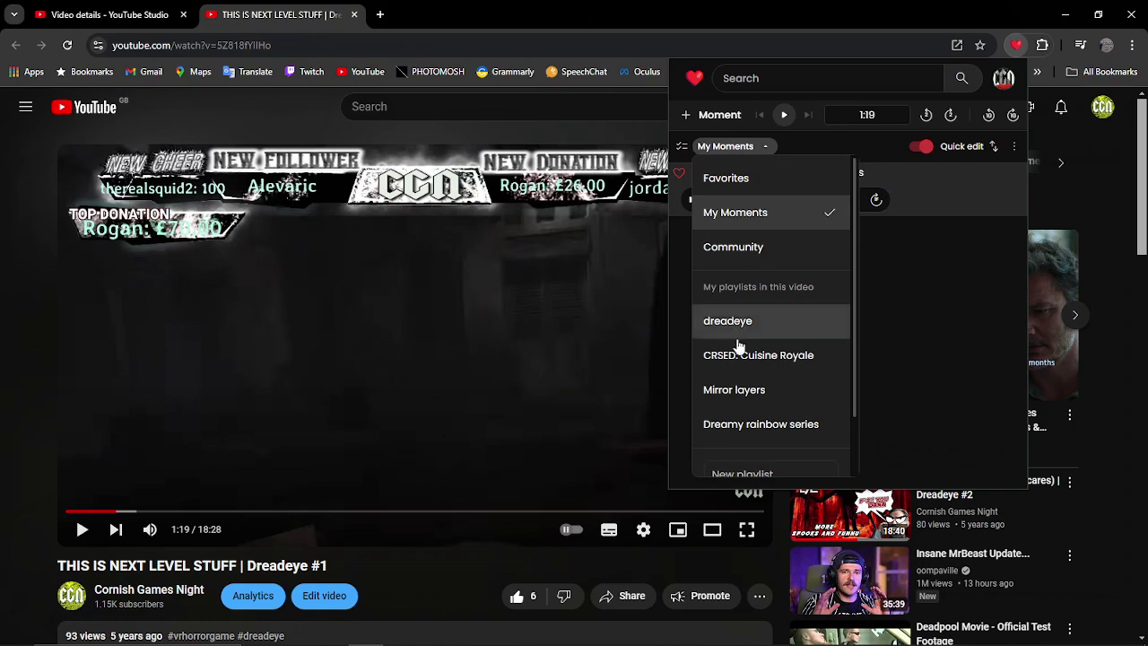
scroll(753, 377, "down", 1)
left_click(757, 405)
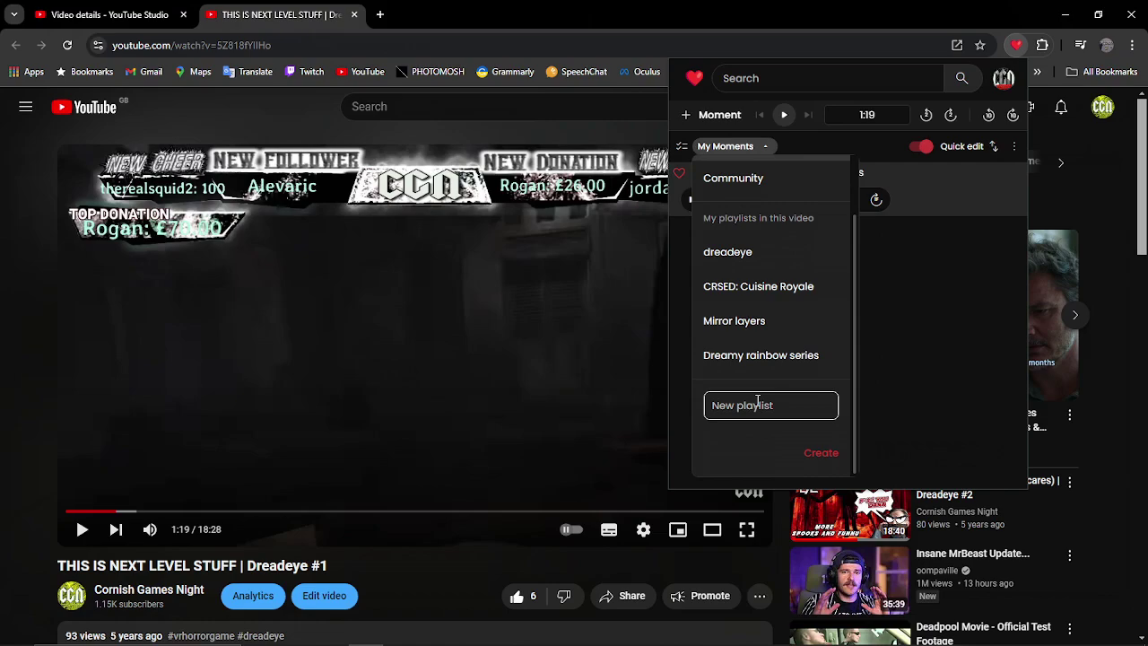
scroll(749, 358, "up", 1)
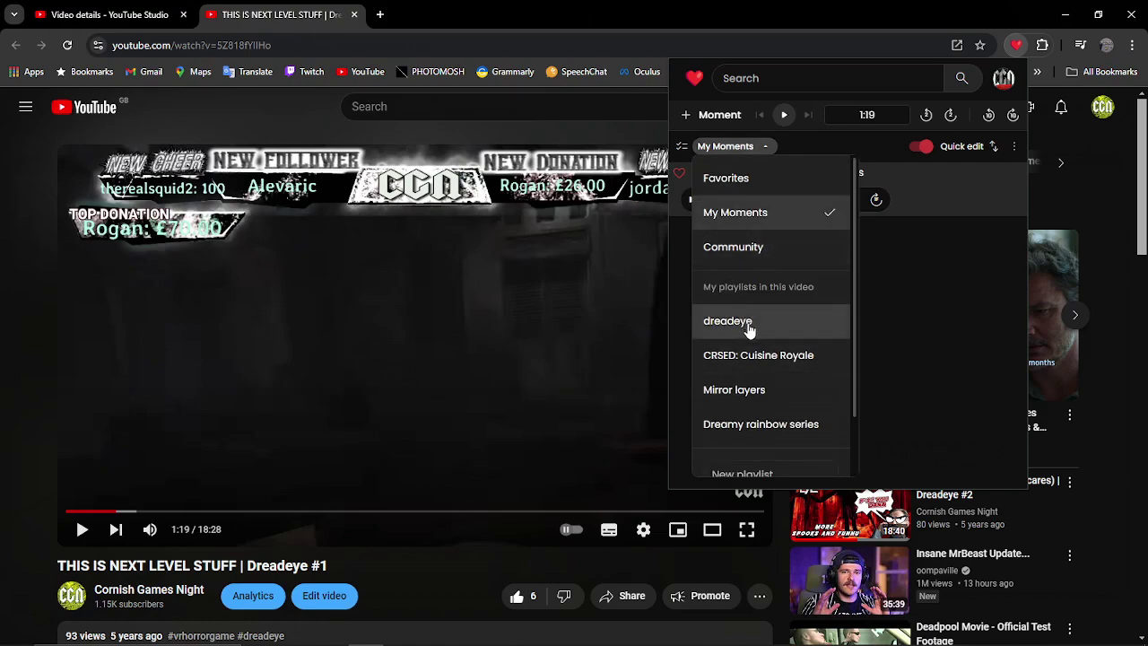
left_click(945, 296)
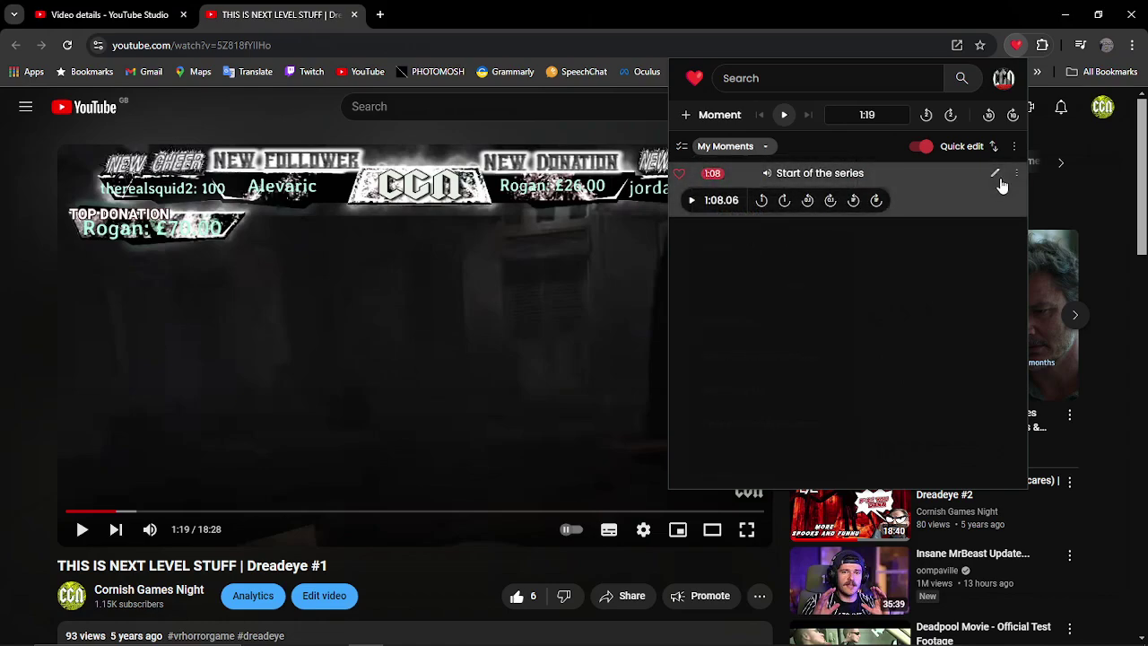
Assign the 1:08 'Start of the series' moment to the dreadeye playlist and save.
left_click(993, 174)
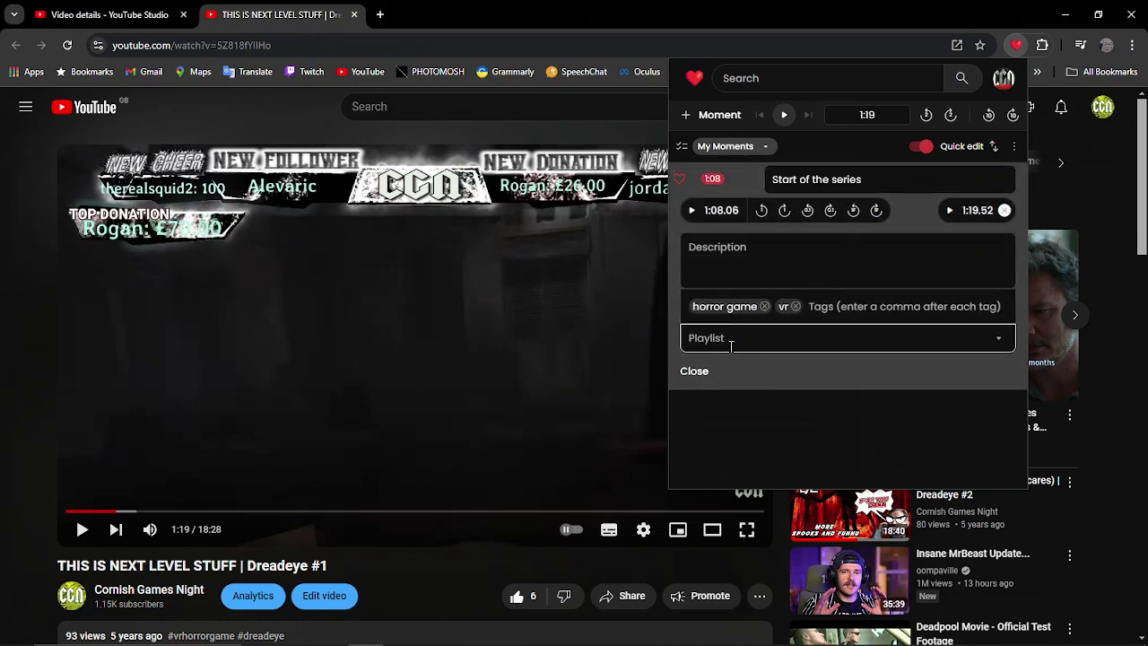
left_click(922, 335)
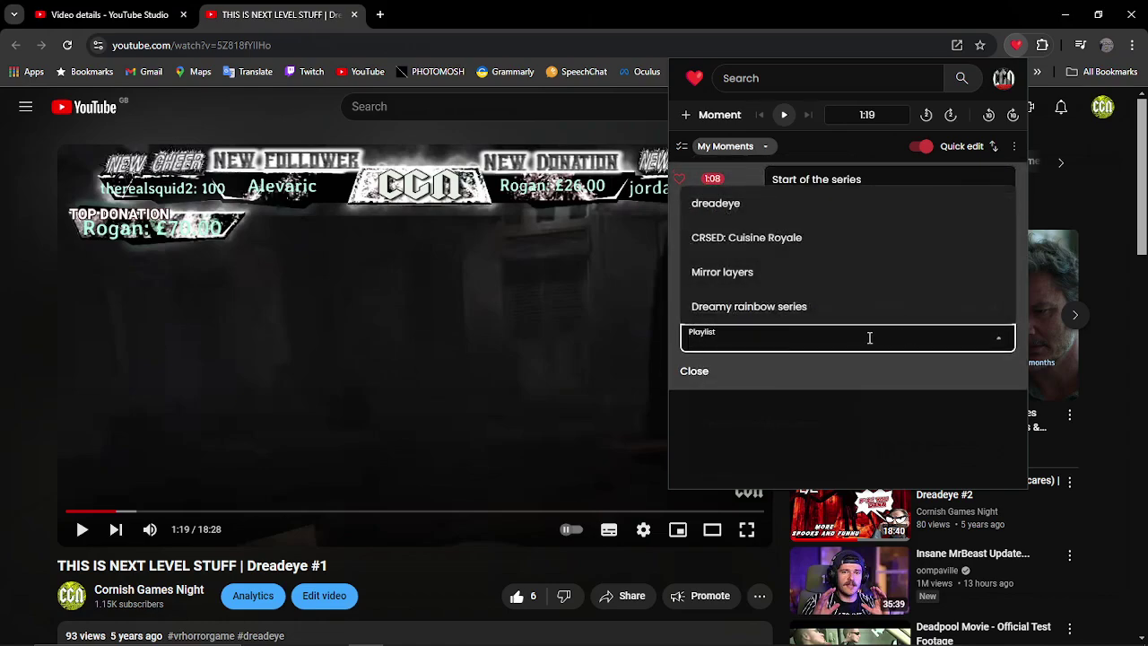
left_click(720, 205)
left_click(997, 377)
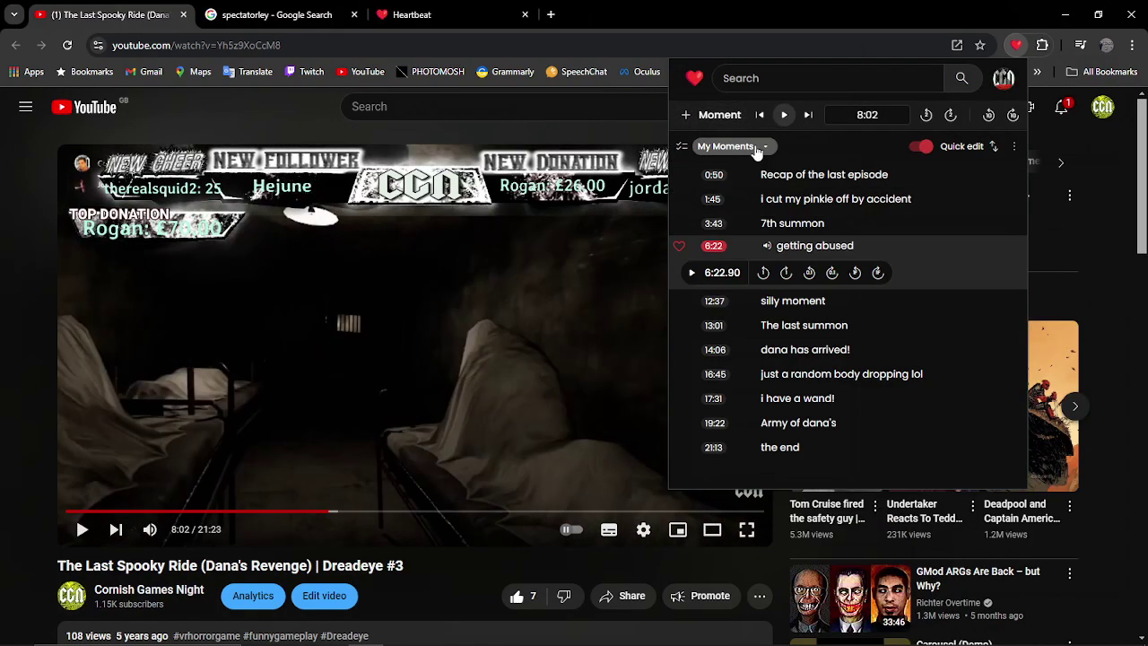
left_click(754, 146)
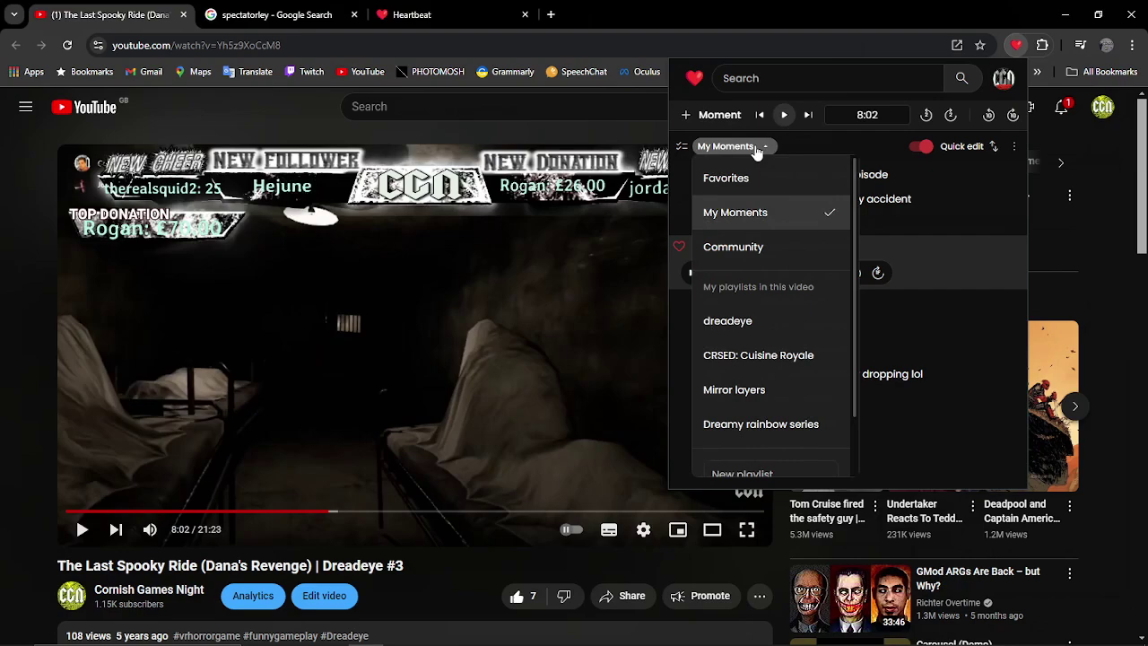
Show the dreadeye playlist's moments in the extension, then switch to the Heartbeat site tab.
left_click(721, 320)
scroll(802, 269, "down", 5)
scroll(806, 331, "down", 1)
left_click(411, 14)
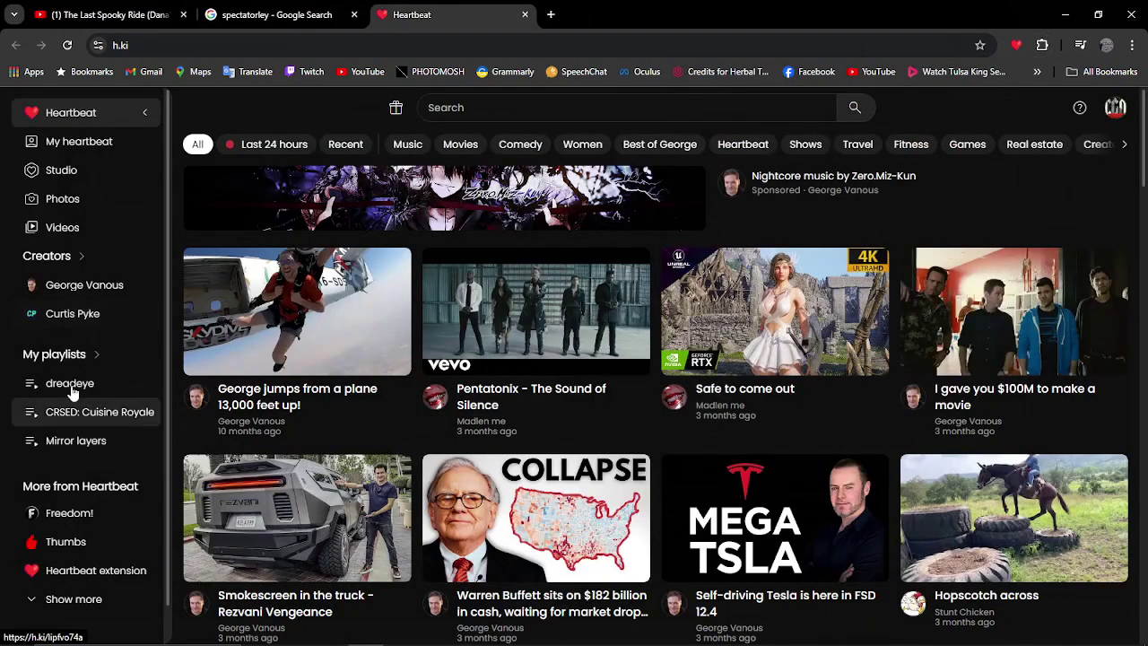
Open the dreadeye playlist page on the Heartbeat site.
left_click(75, 386)
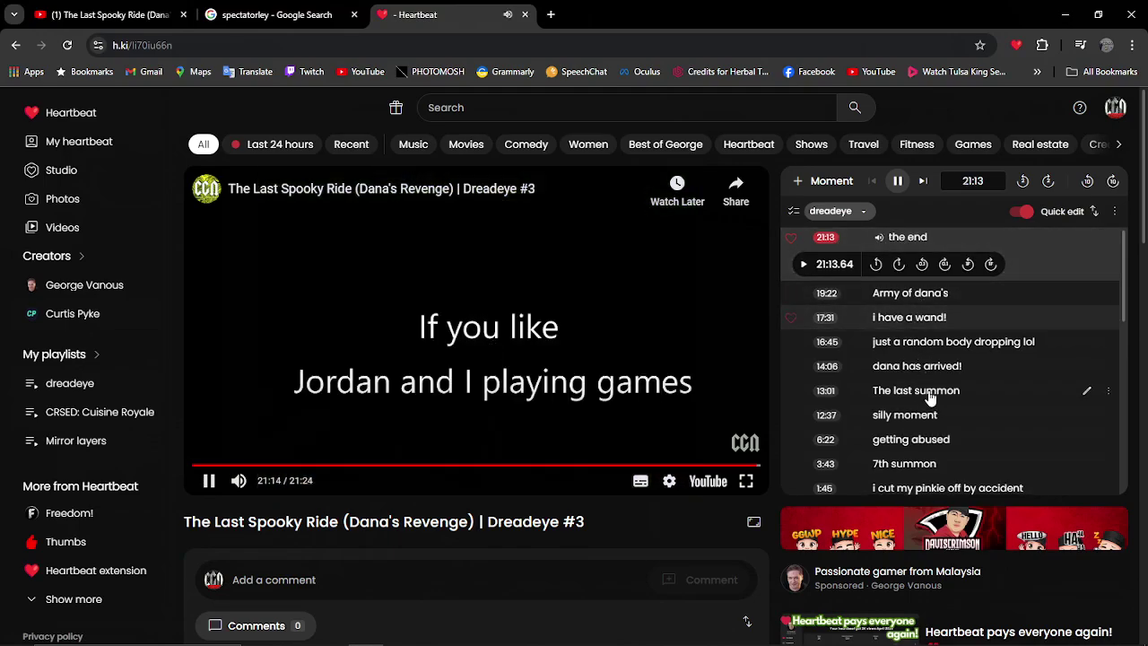
scroll(915, 403, "down", 4)
scroll(911, 417, "down", 2)
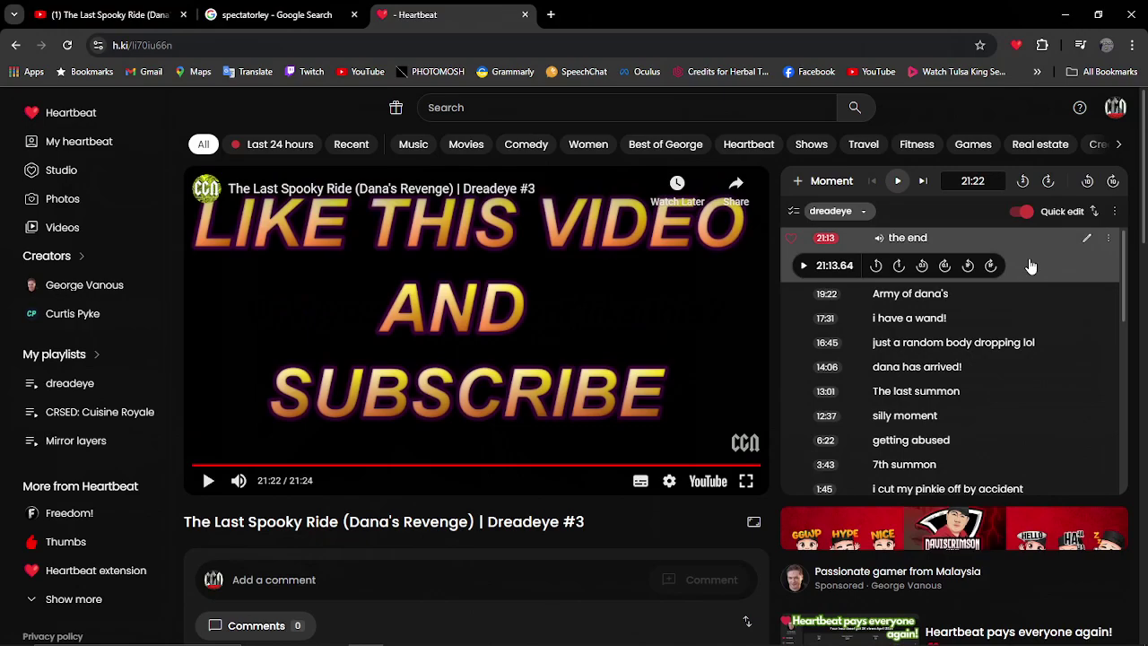
Try dragging 'the end' and check the Sort by options, keeping the original moment order.
left_click_drag(1004, 260, 1036, 239)
left_click(1094, 211)
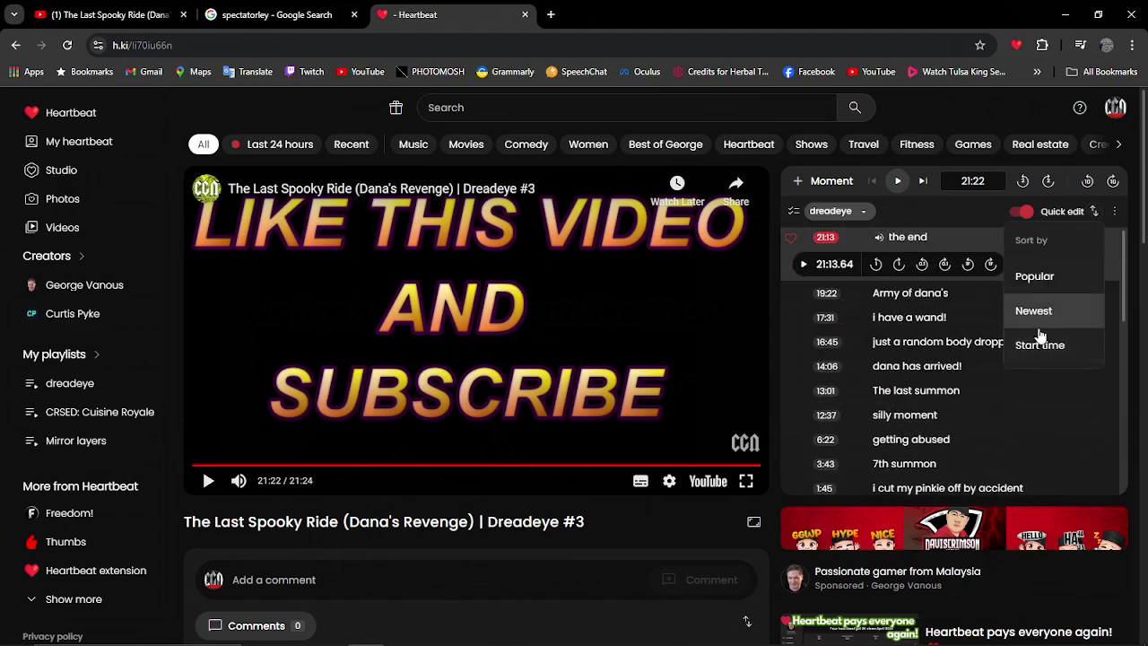
left_click(948, 220)
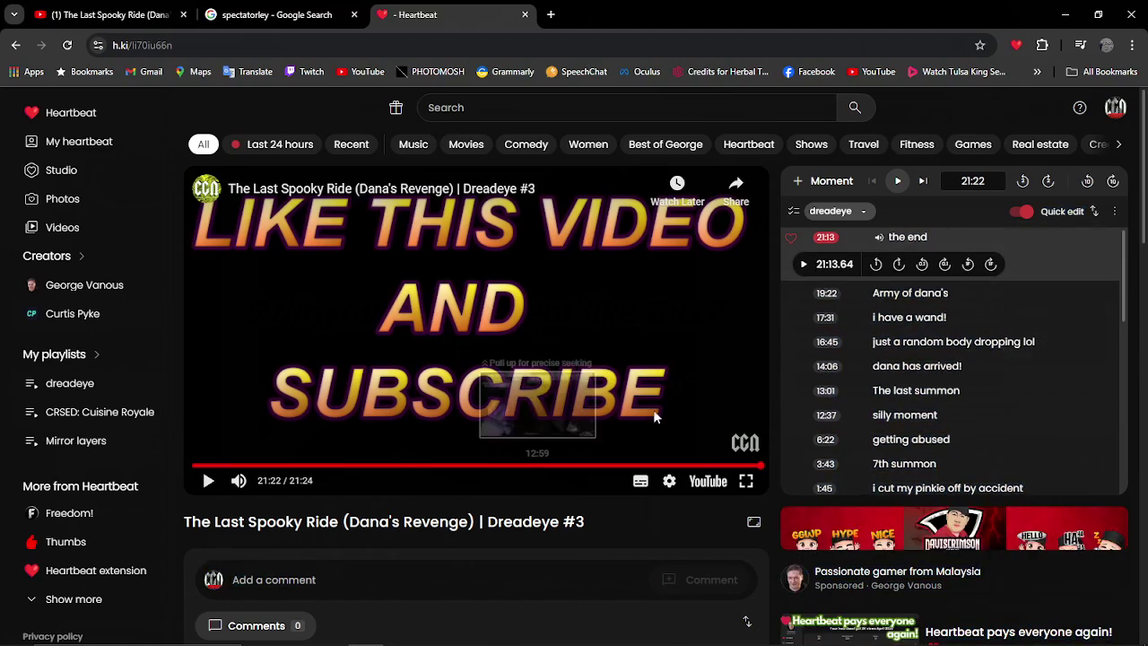
scroll(932, 430, "down", 5)
scroll(933, 431, "down", 3)
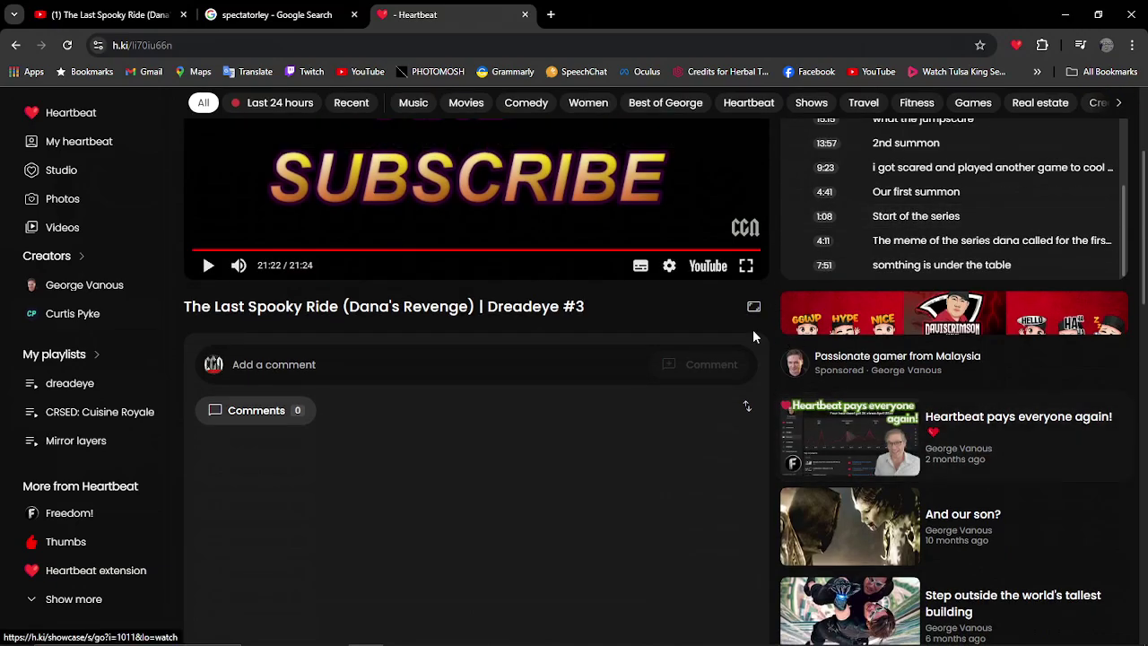
scroll(753, 329, "up", 2)
Play 'somthing is under the table', then Dreadeye #2's 10:02 moment, pausing at 10:07.
left_click(912, 408)
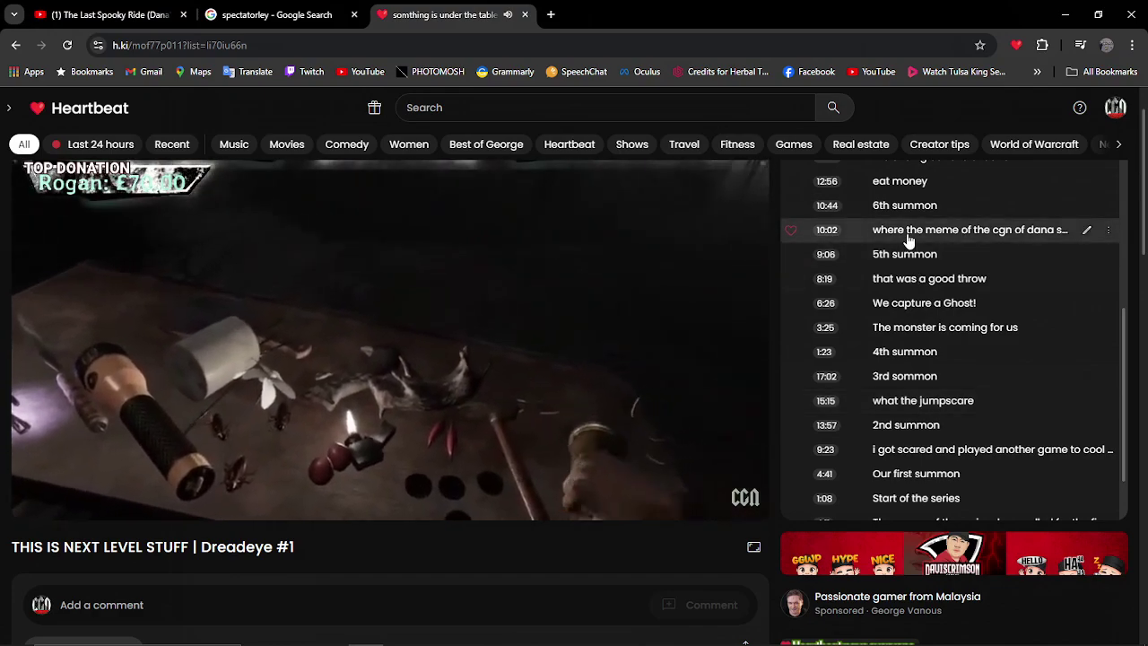
left_click(909, 232)
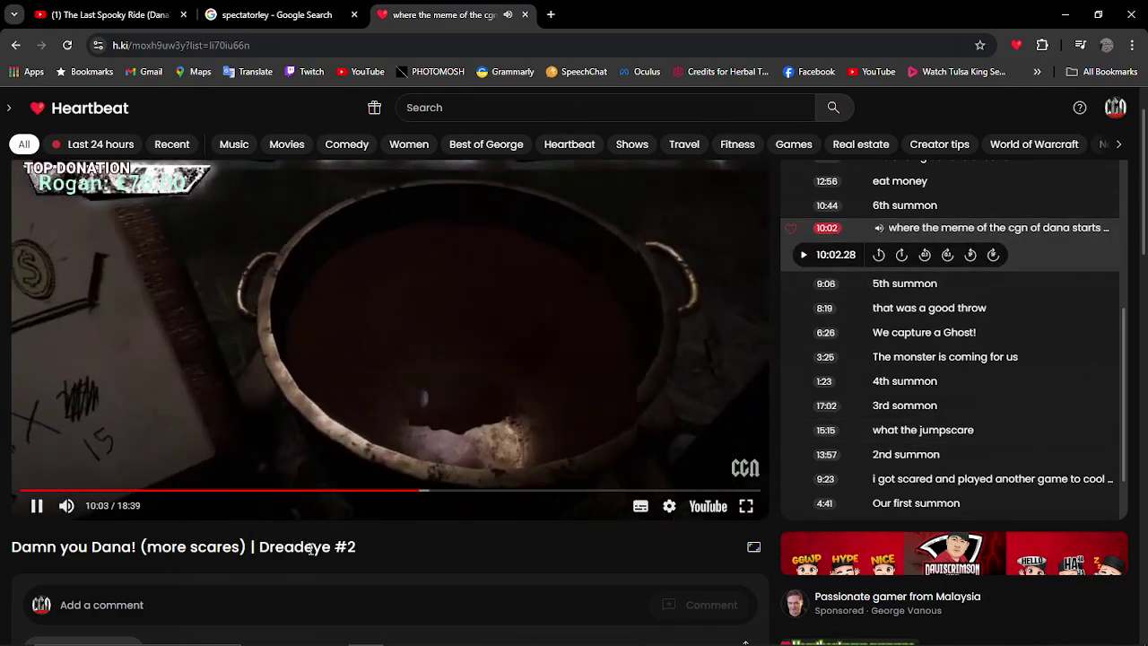
scroll(888, 449, "up", 3)
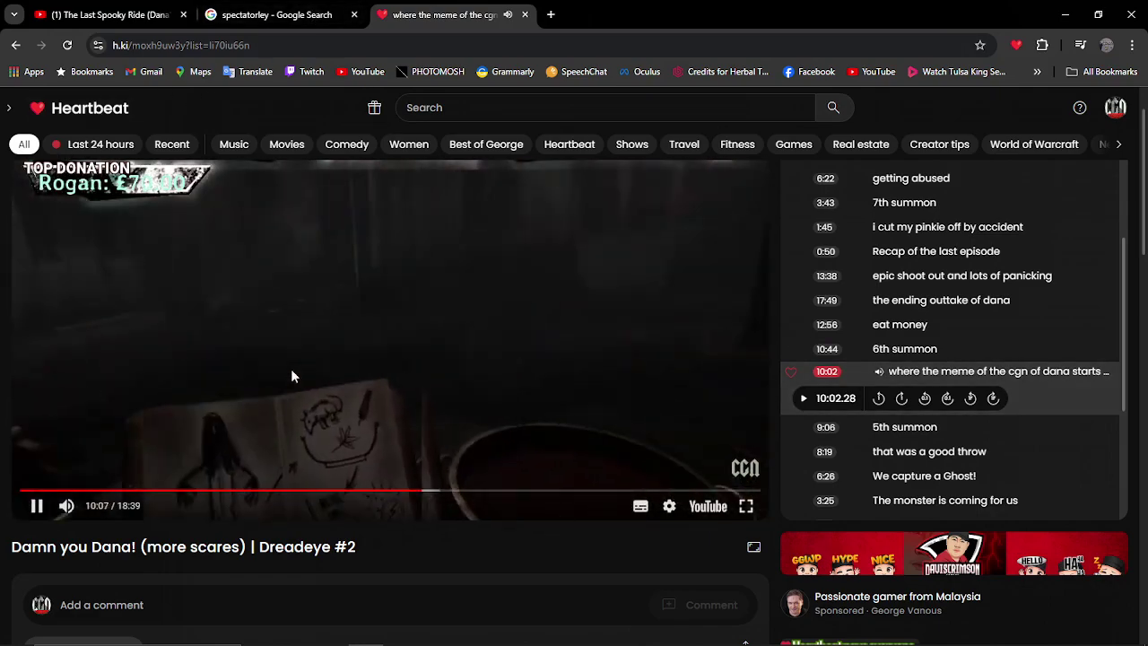
left_click(291, 368)
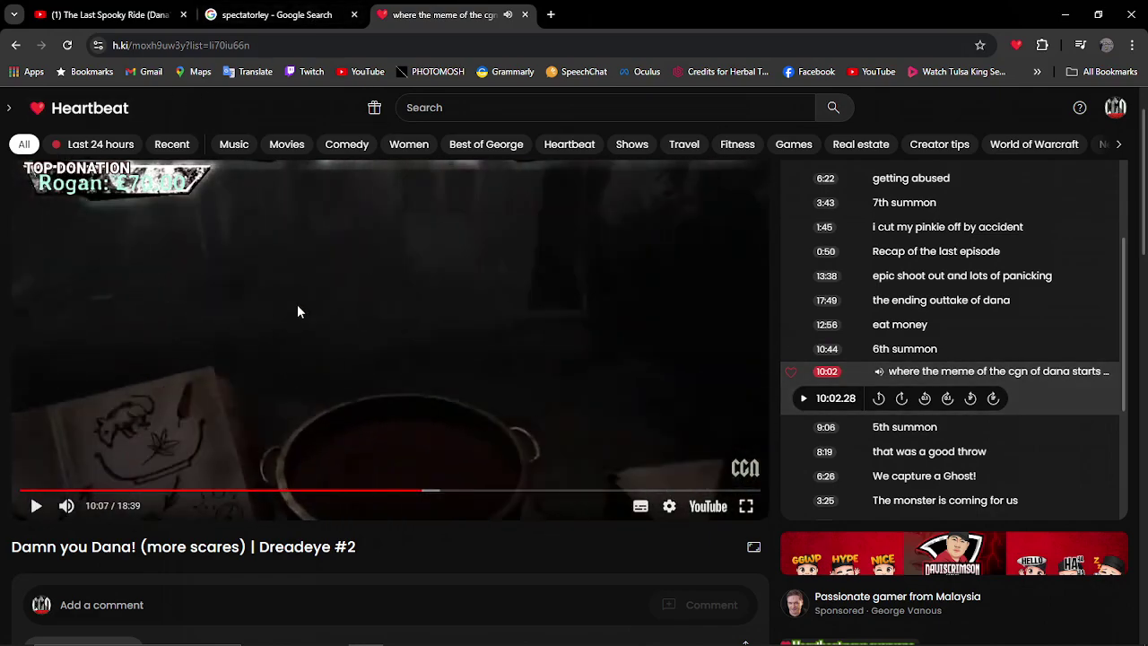
left_click(132, 15)
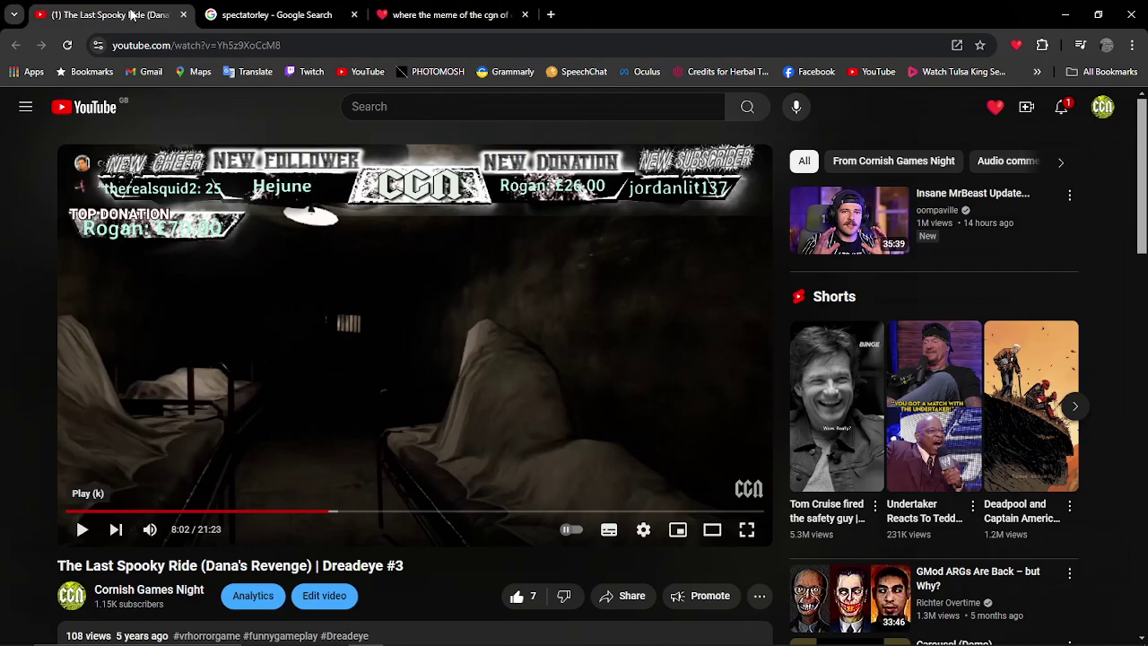
Return to the Heartbeat site and briefly play then pause 'The pan is broken!' moment.
left_click(420, 15)
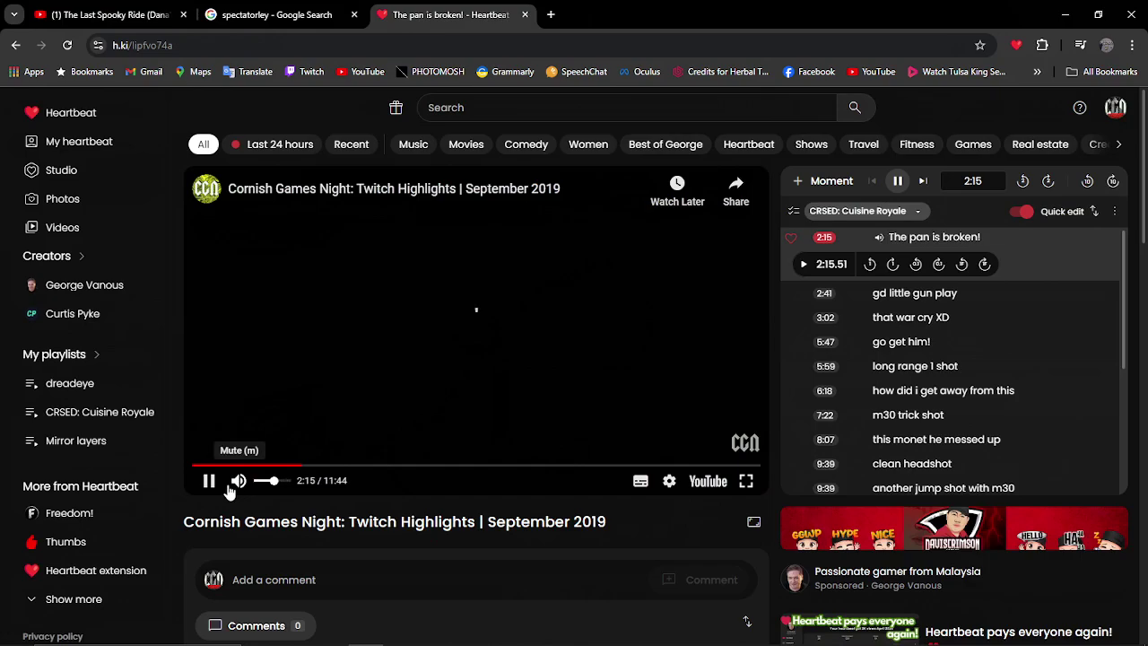
left_click(207, 481)
left_click(207, 484)
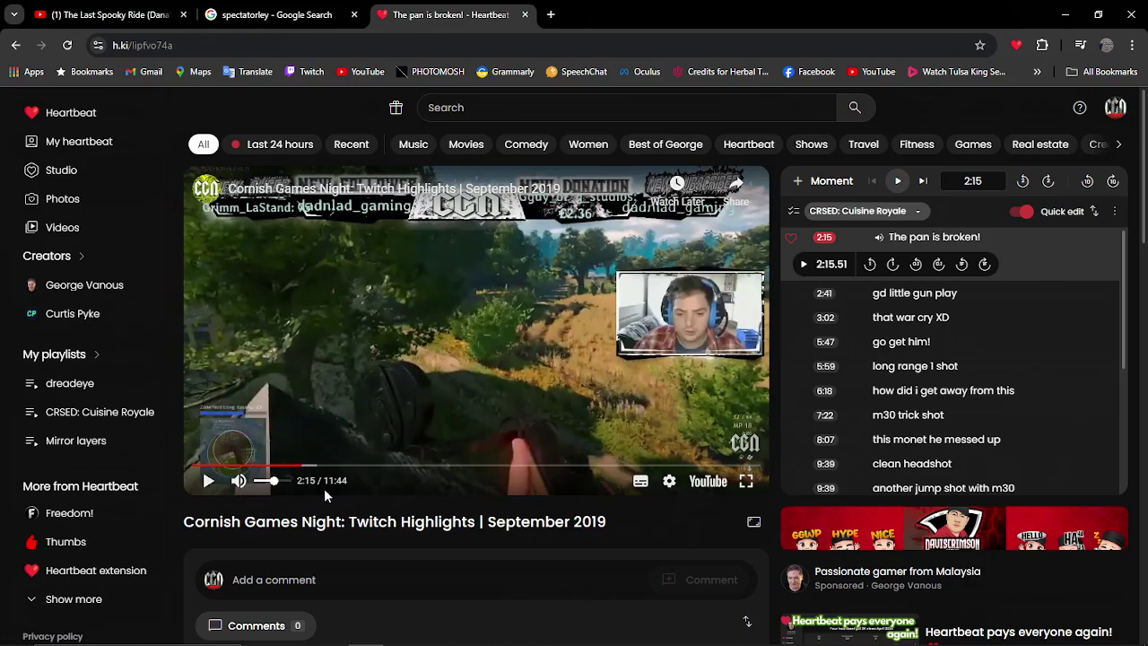
Jump to the 20:12 'jump shot!' moment, then the 9:39 'clean headshot' moment.
scroll(901, 491, "down", 5)
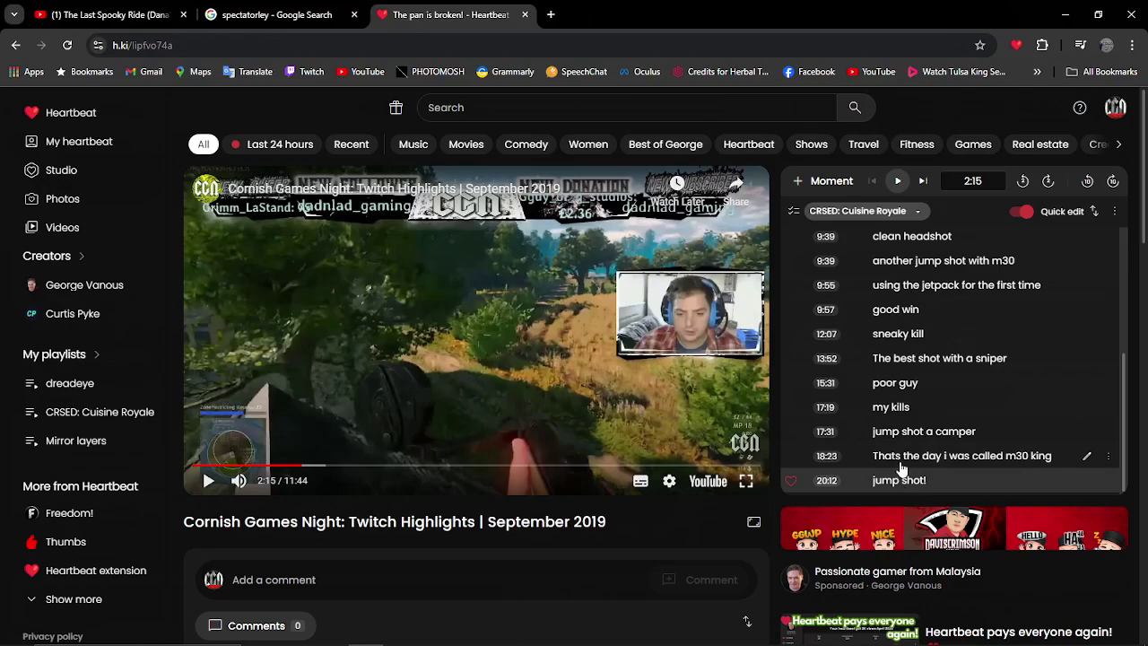
left_click(883, 481)
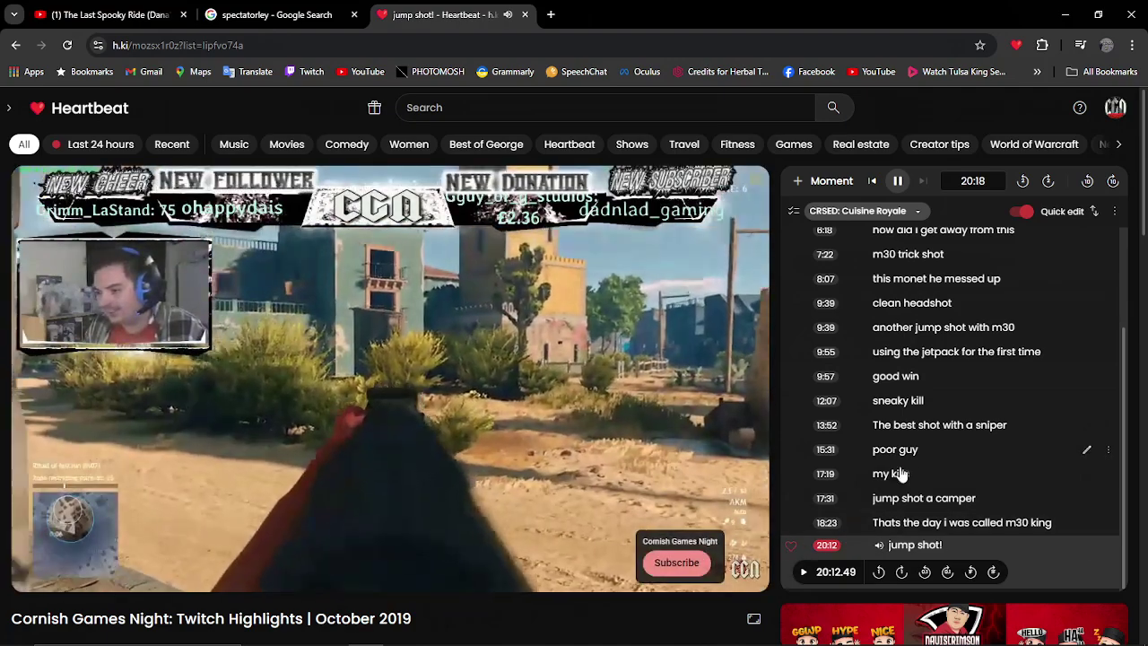
left_click(860, 302)
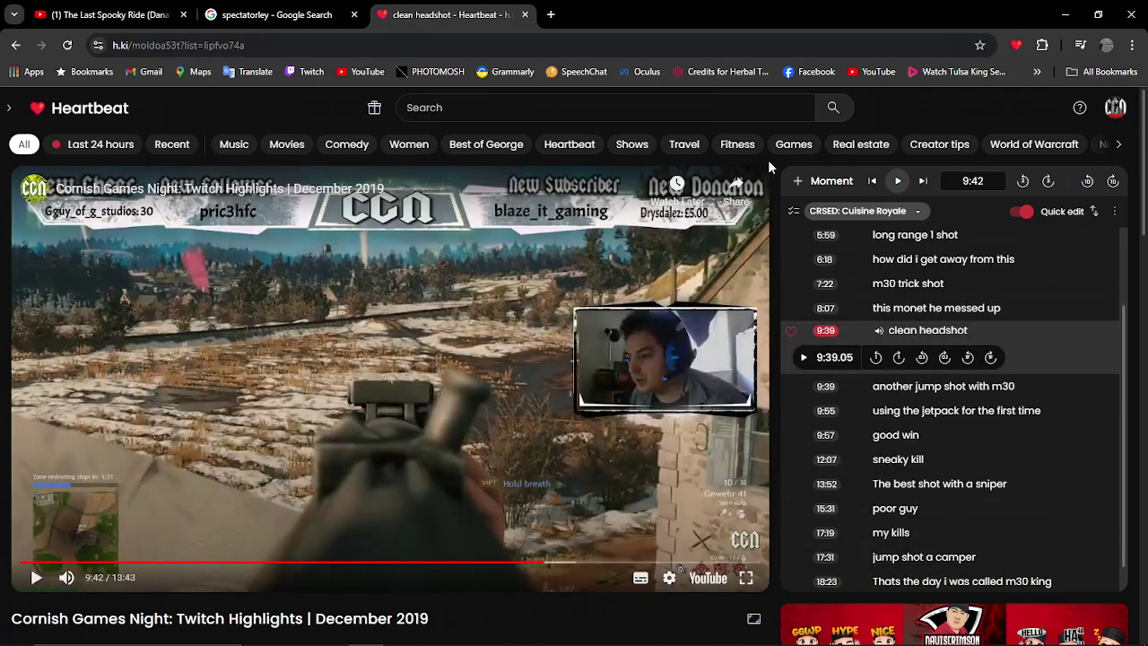